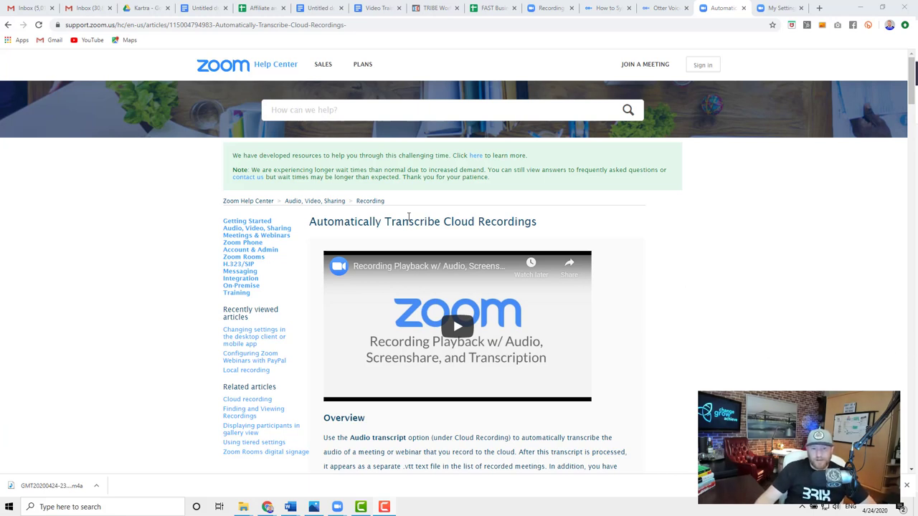
# Scroll the Zoom help article down to its Prerequisites and Instructions sections
pyautogui.scroll(-10, 592, 233)
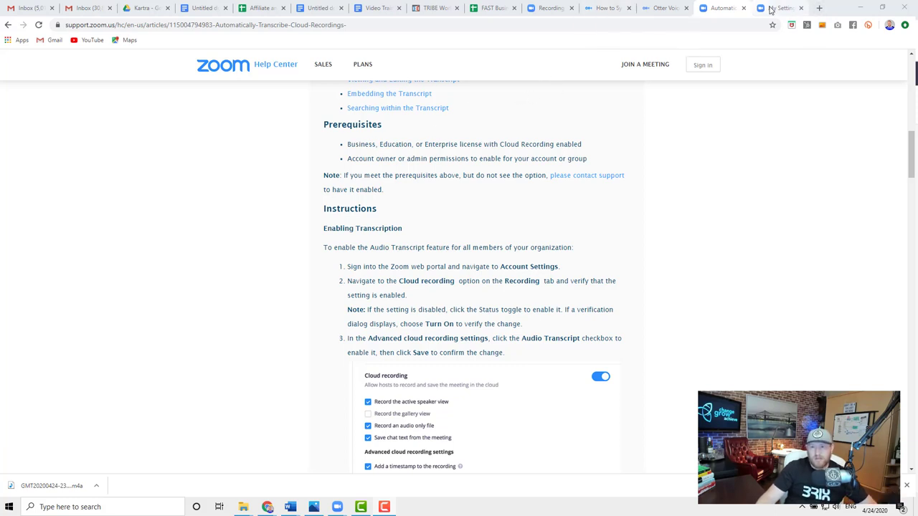
# Tick 'Optimize the recording for 3rd party video editor' in Zoom's Recording settings and save
pyautogui.click(790, 7)
pyautogui.scroll(3, 180, 164)
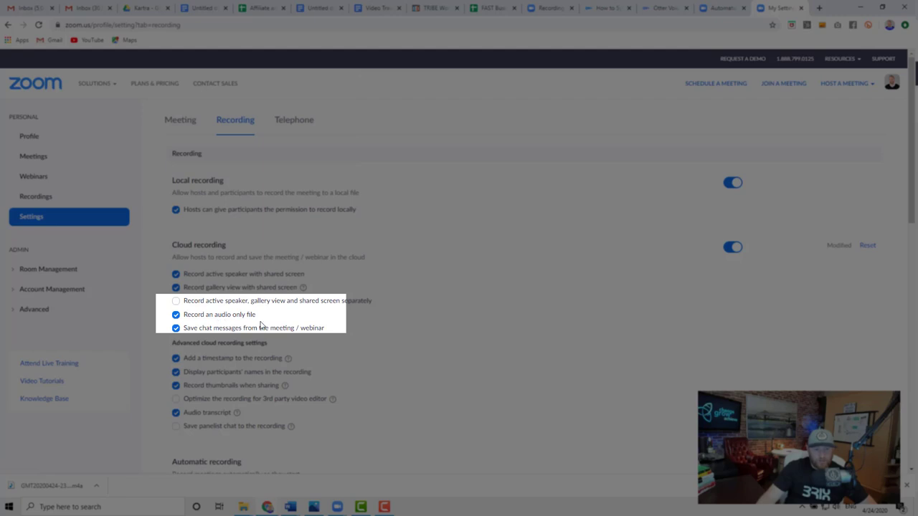
pyautogui.scroll(-2, 261, 325)
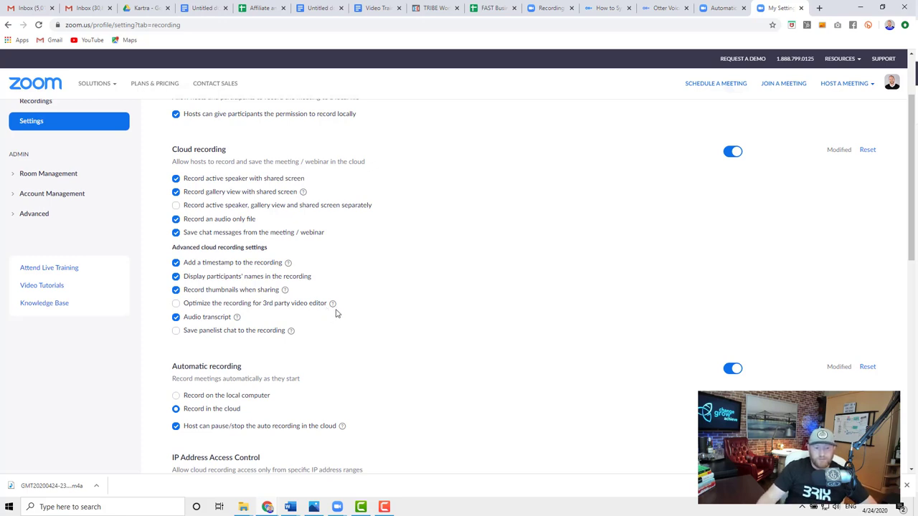
pyautogui.moveTo(333, 304)
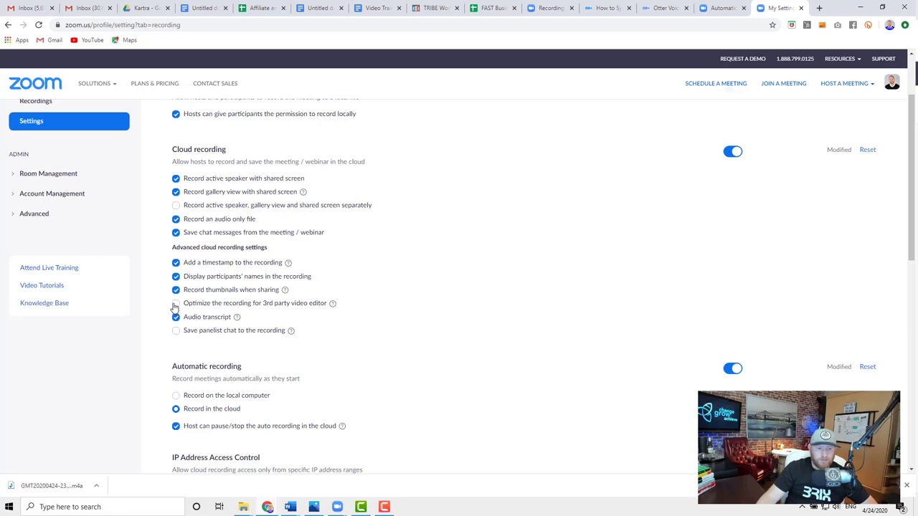
pyautogui.click(176, 305)
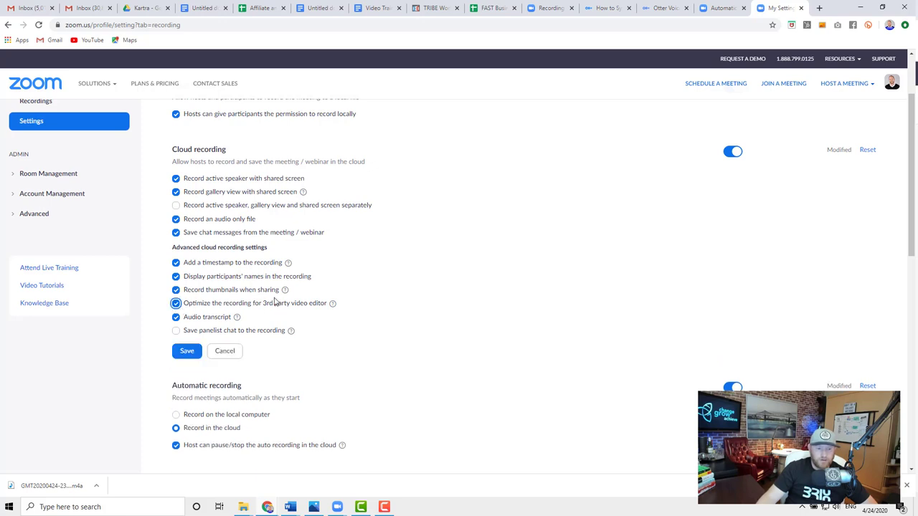
pyautogui.click(186, 352)
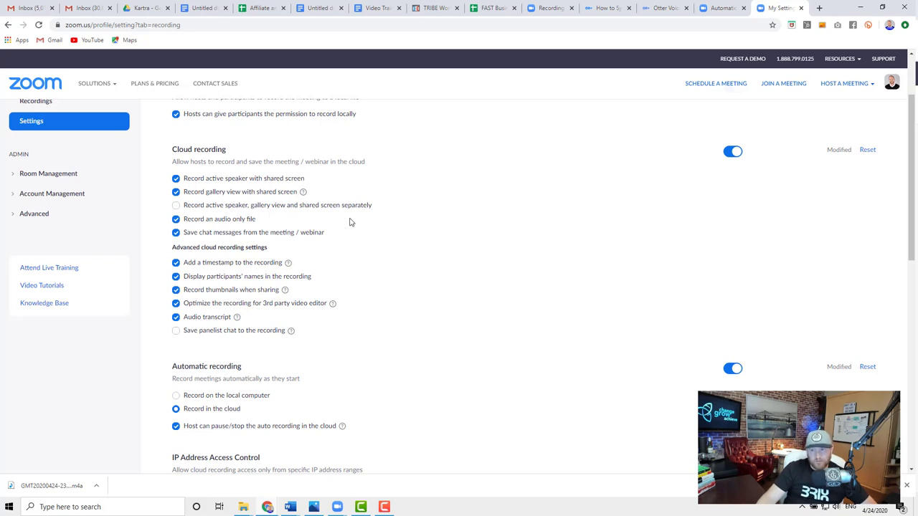
pyautogui.scroll(-2, 326, 331)
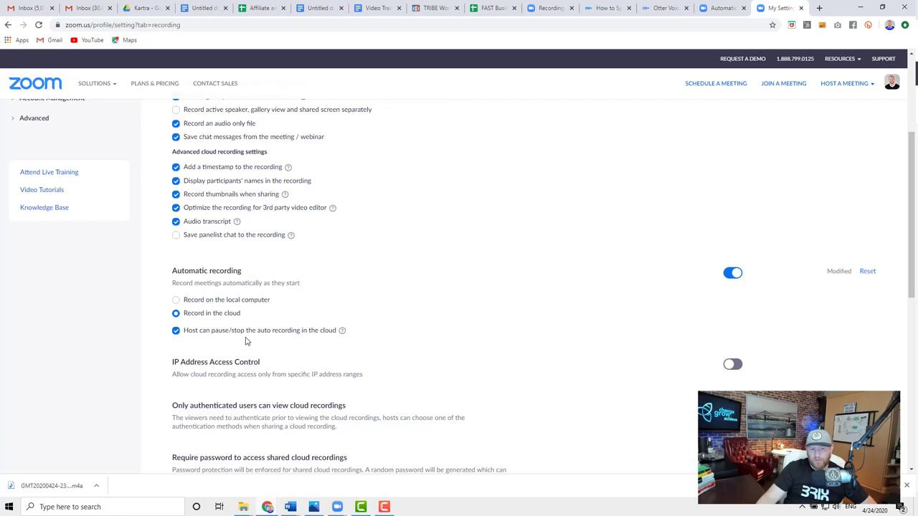
pyautogui.scroll(-2, 255, 341)
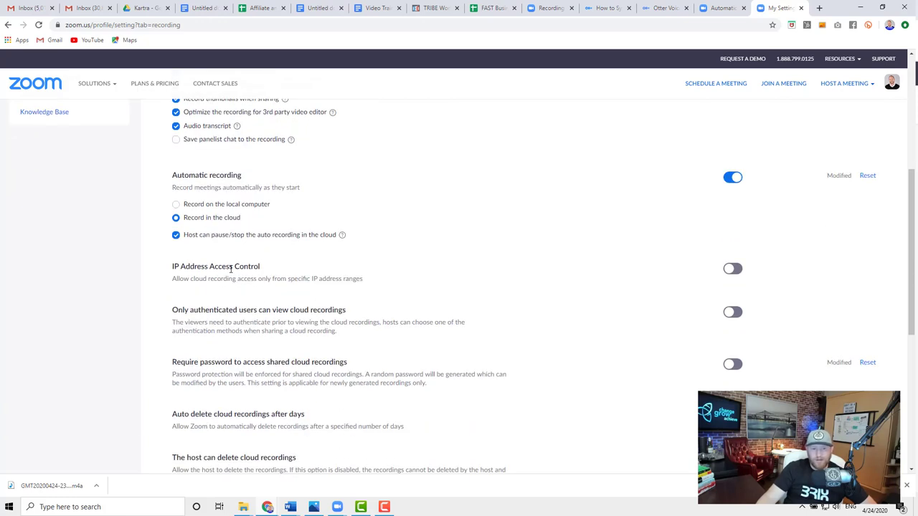
pyautogui.scroll(-2, 303, 292)
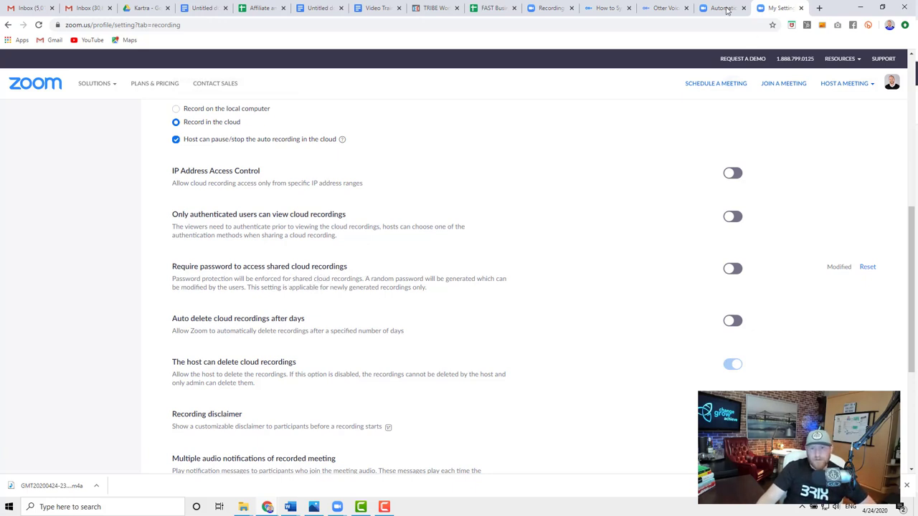
pyautogui.scroll(5, 166, 97)
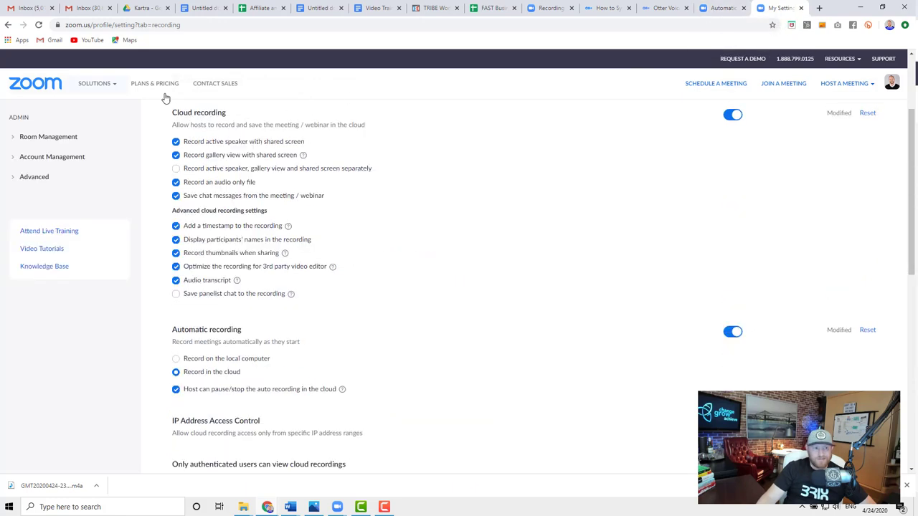
pyautogui.scroll(3, 32, 208)
# Open the newest Personal Meeting Room cloud recording's file list and dismiss the downloads bar
pyautogui.click(35, 198)
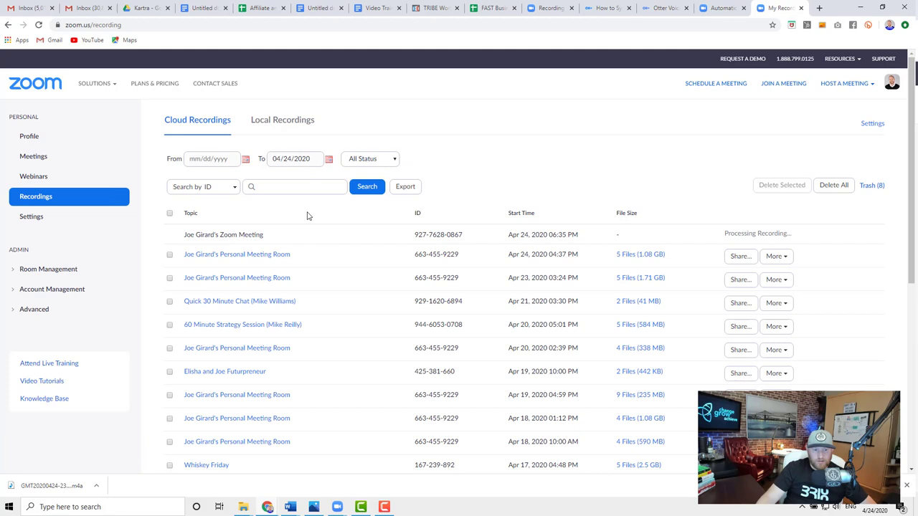
pyautogui.click(231, 256)
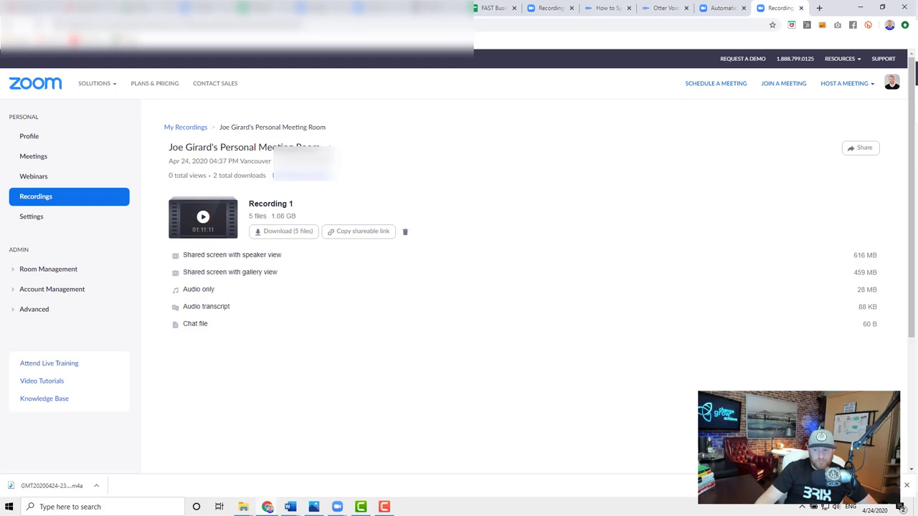
pyautogui.click(907, 487)
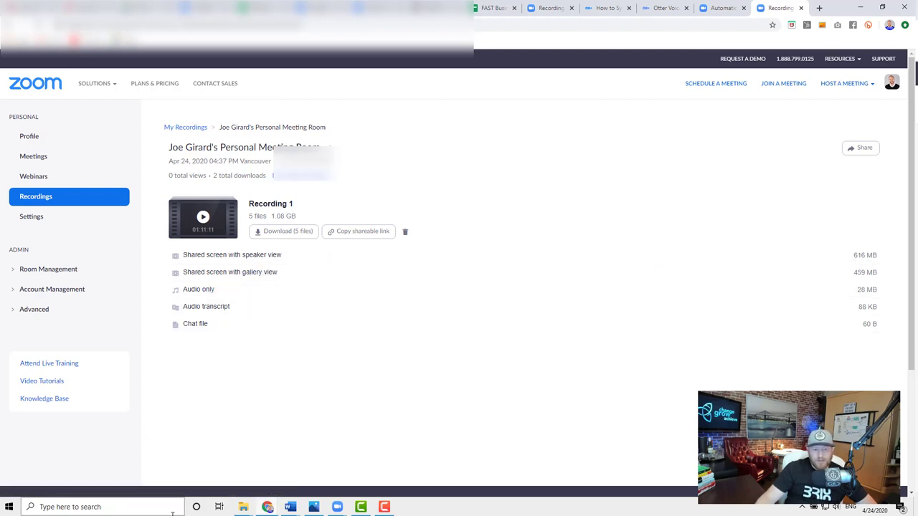
# Open the downloaded .transcript.vtt in Notepad and scroll through its timestamped speaker entries
pyautogui.click(243, 507)
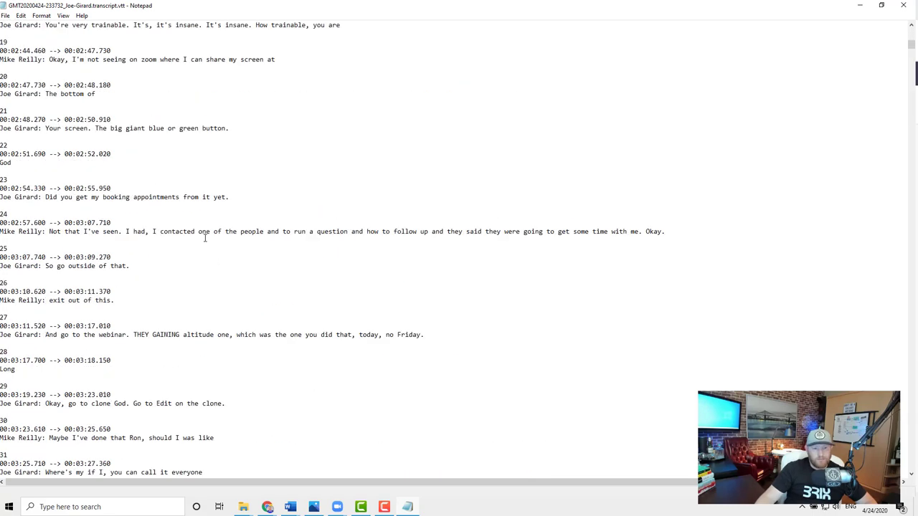
pyautogui.scroll(-20, 204, 238)
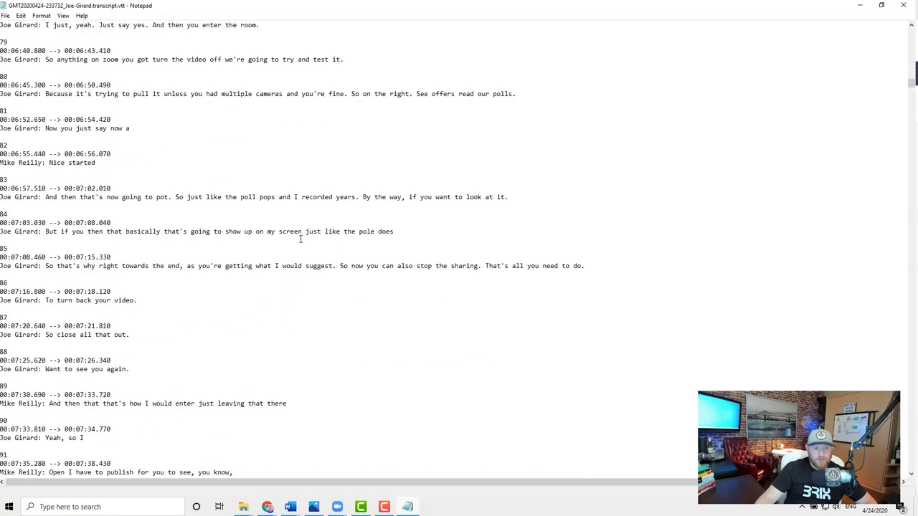
pyautogui.scroll(-20, 300, 239)
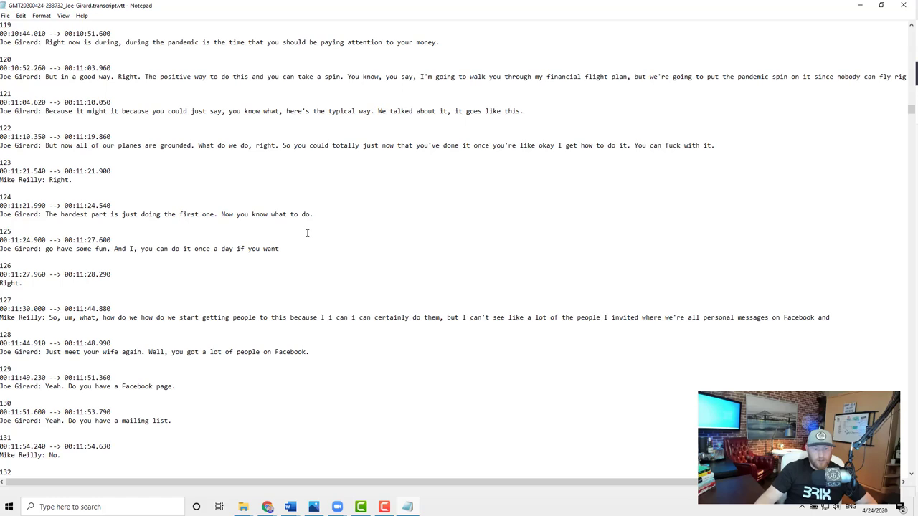
pyautogui.scroll(-20, 307, 233)
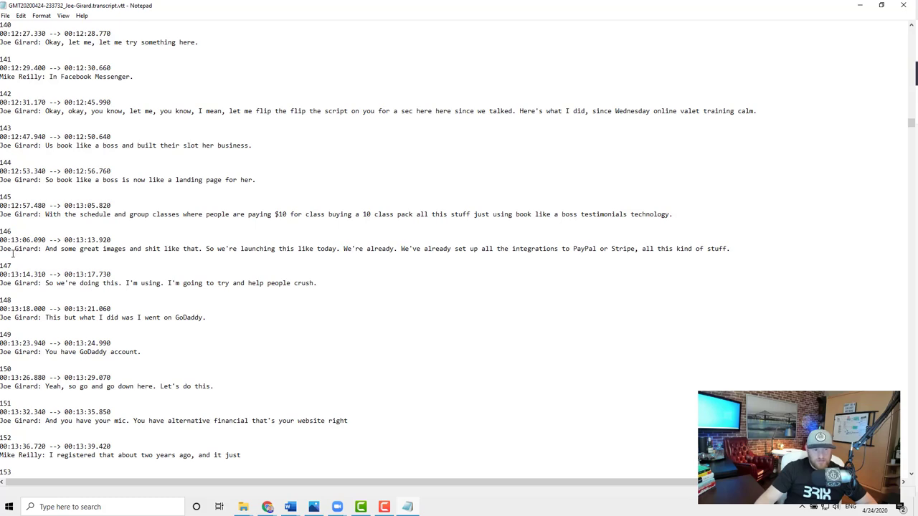
pyautogui.scroll(-8, 74, 269)
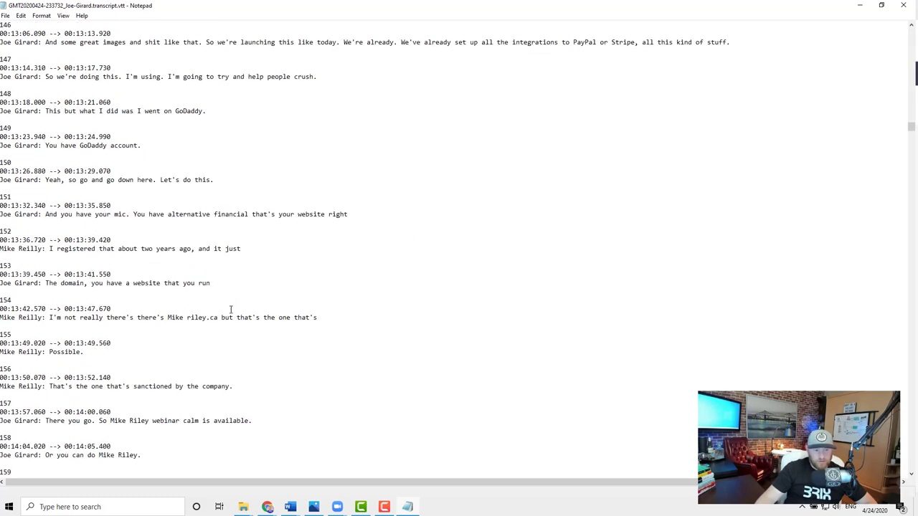
pyautogui.scroll(-12, 231, 310)
pyautogui.scroll(-6, 330, 208)
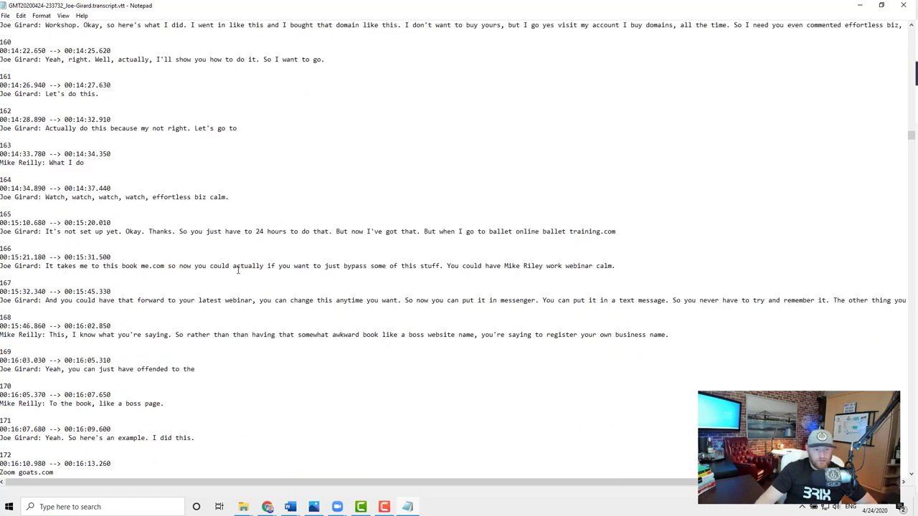
pyautogui.scroll(-6, 328, 281)
pyautogui.scroll(-12, 347, 363)
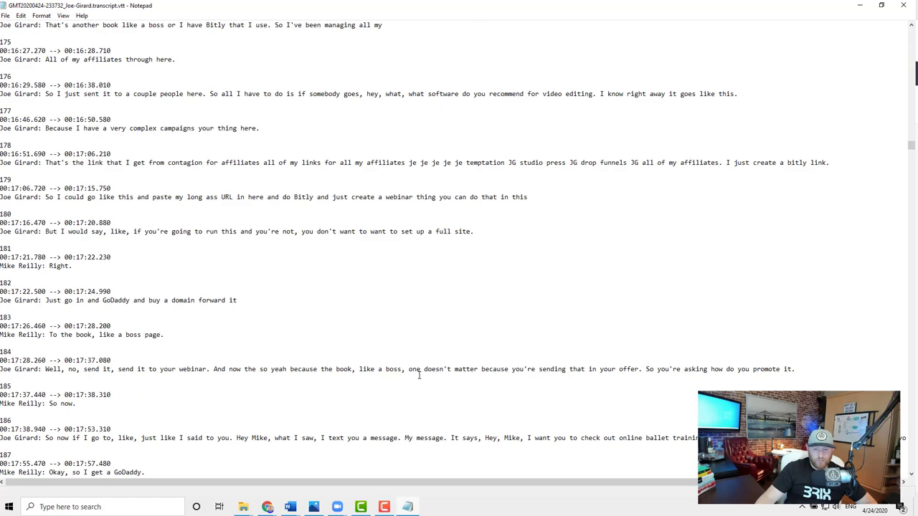
pyautogui.scroll(-20, 324, 177)
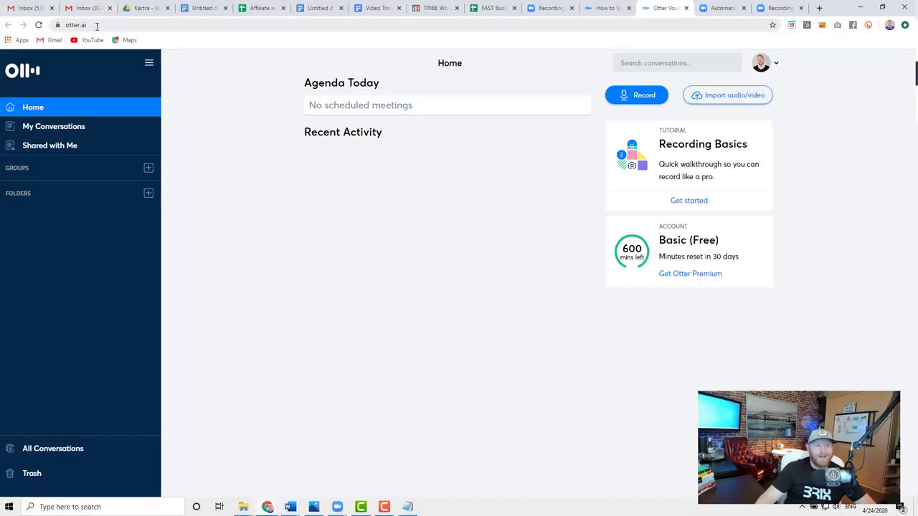
# Open the Otter home page from the blog's logo in a new tab placed before the blog post
pyautogui.rightClick(17, 74)
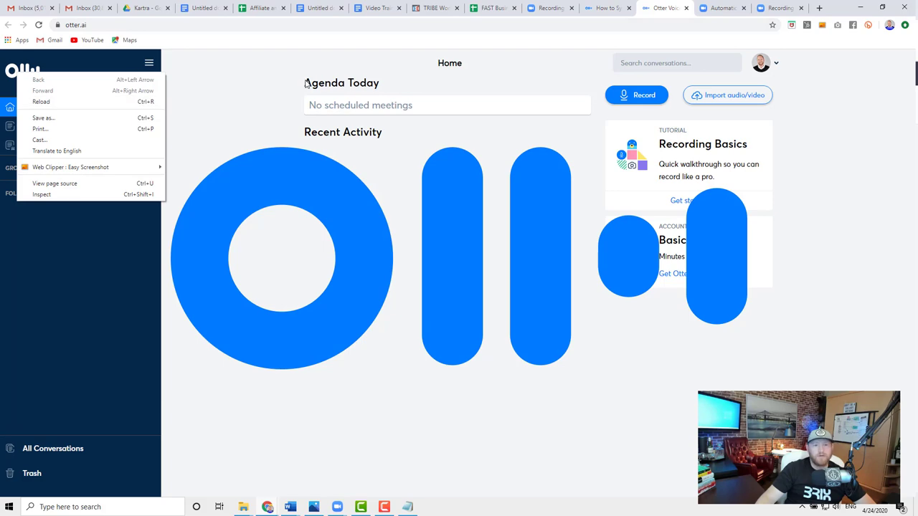
pyautogui.click(624, 8)
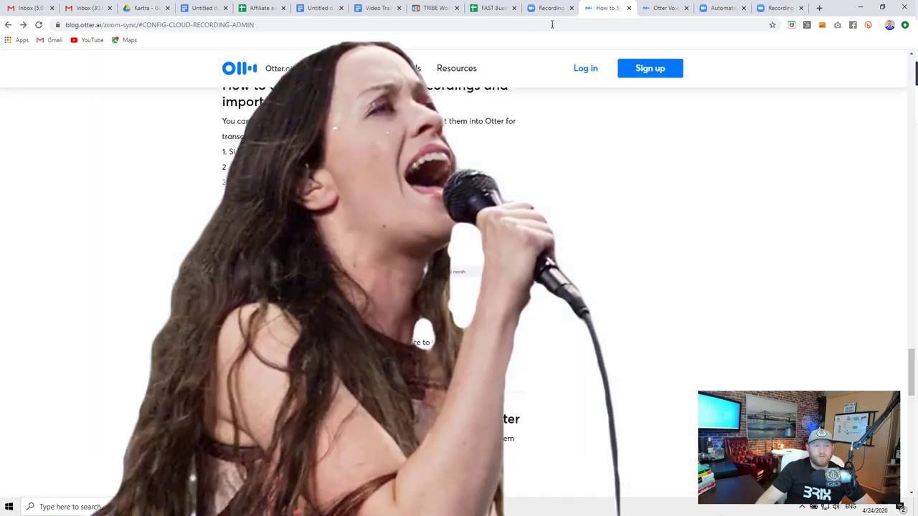
pyautogui.scroll(5, 439, 220)
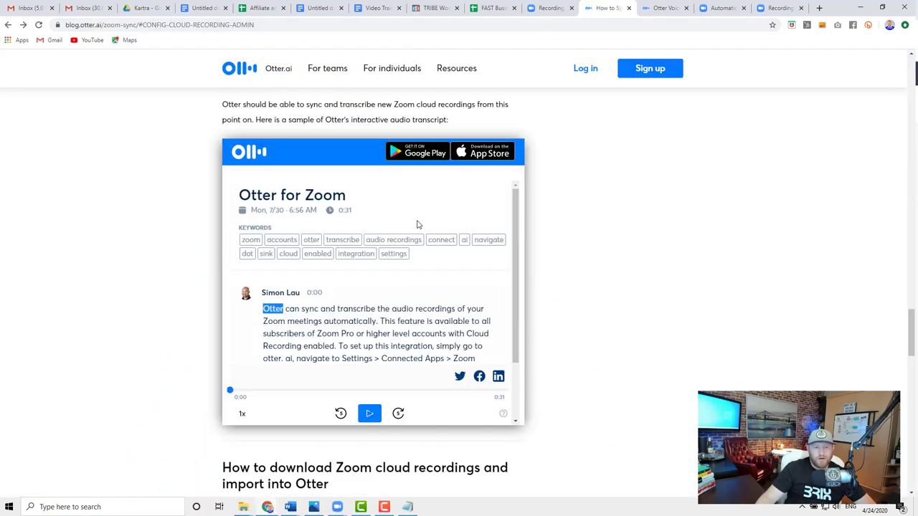
pyautogui.rightClick(251, 77)
pyautogui.click(287, 78)
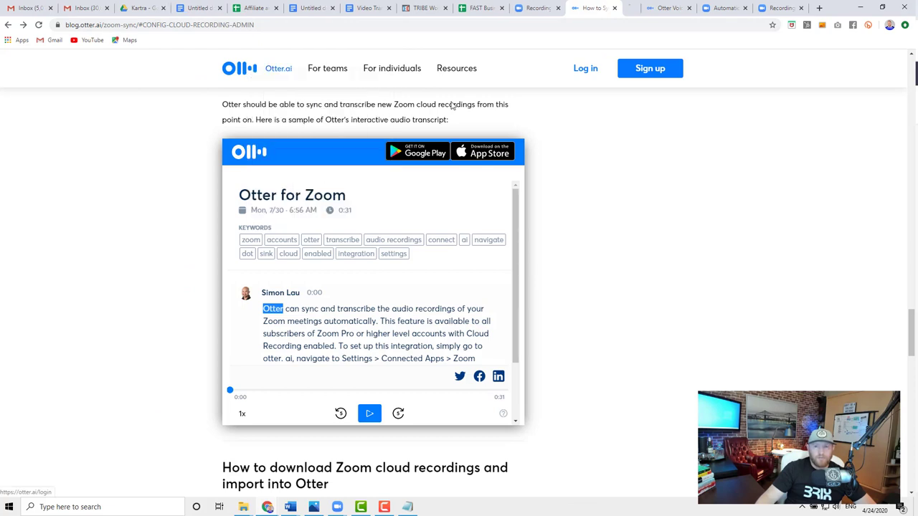
pyautogui.moveTo(605, 8); pyautogui.dragTo(576, 14)
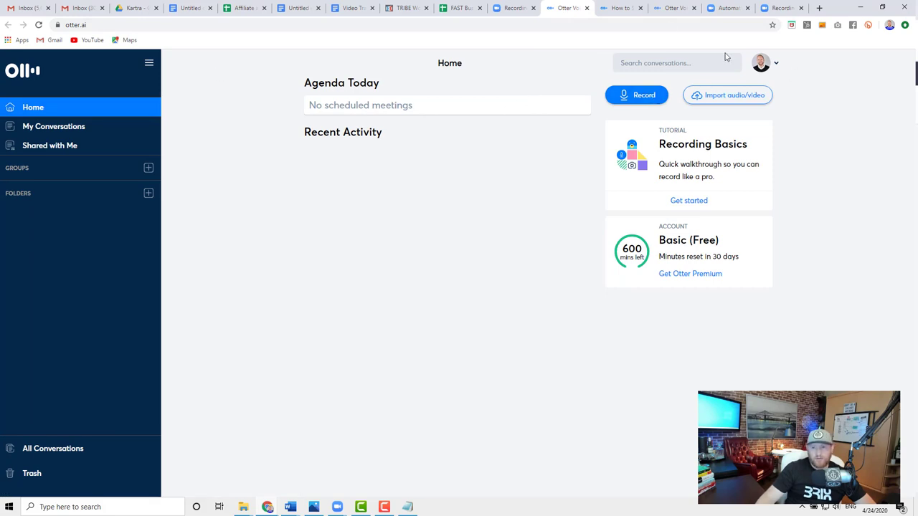
# Search 'otter ai pricing', review the Basic, Premium and Teams plans, then return to Otter home
pyautogui.click(819, 7)
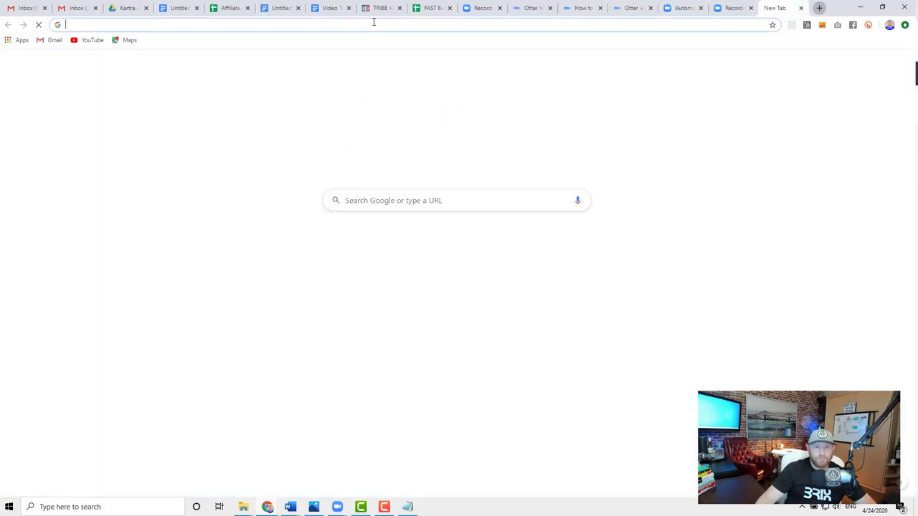
pyautogui.write('otter')
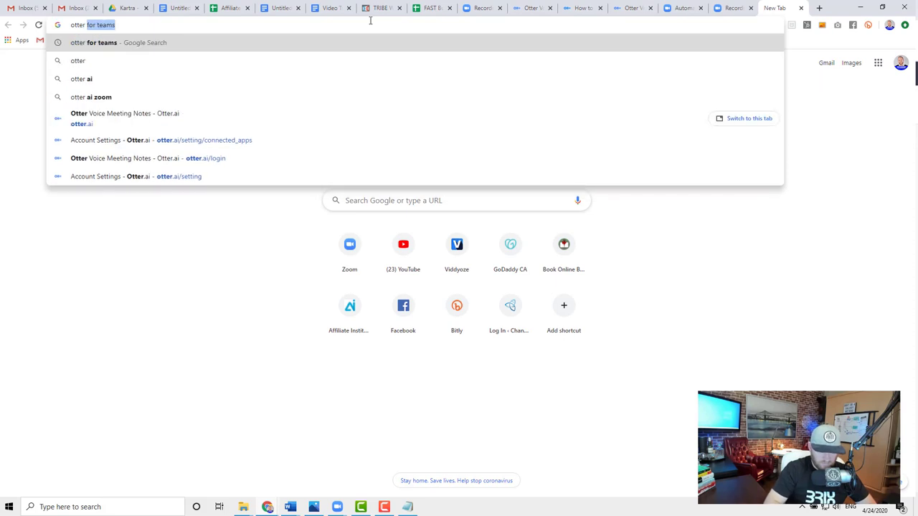
pyautogui.write(' ai pricing')
pyautogui.press('Return')
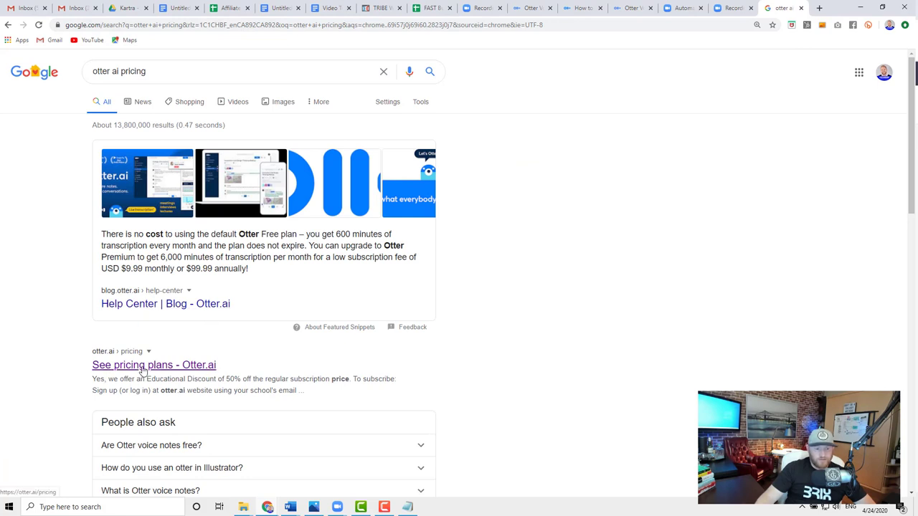
pyautogui.click(144, 366)
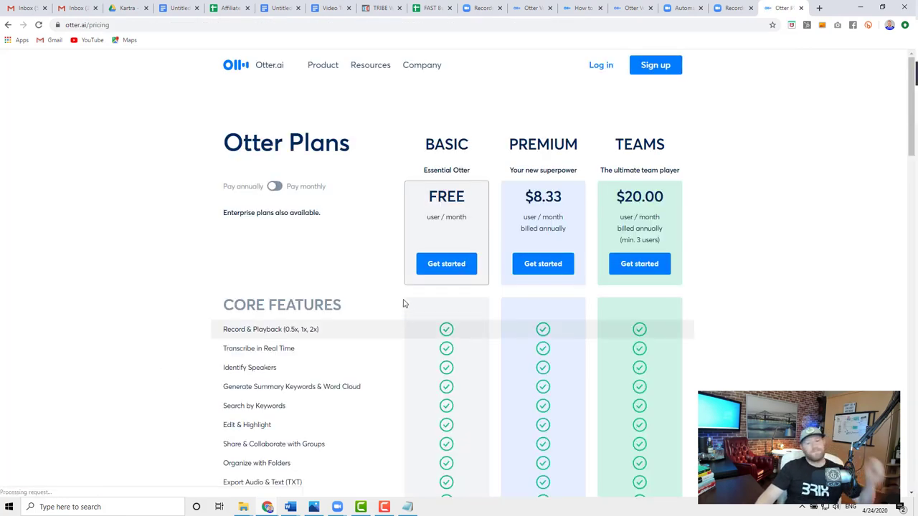
pyautogui.scroll(-3, 462, 223)
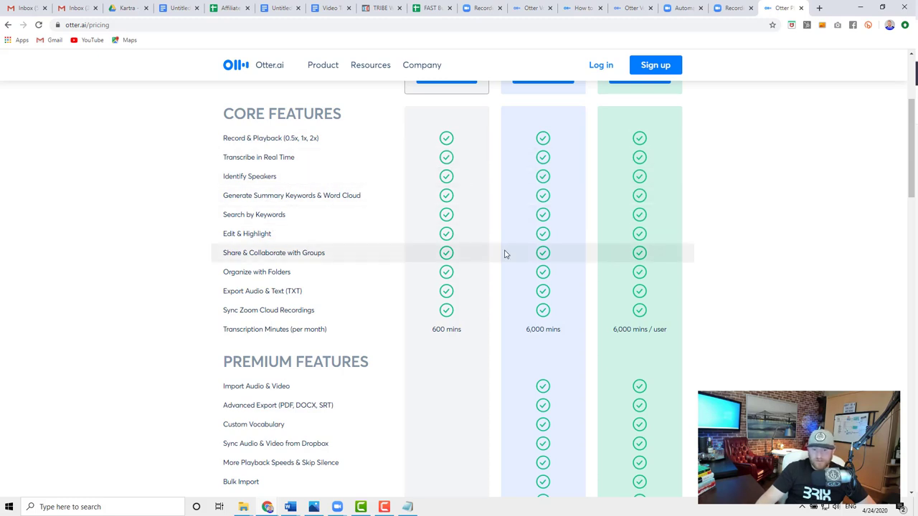
pyautogui.scroll(2, 495, 266)
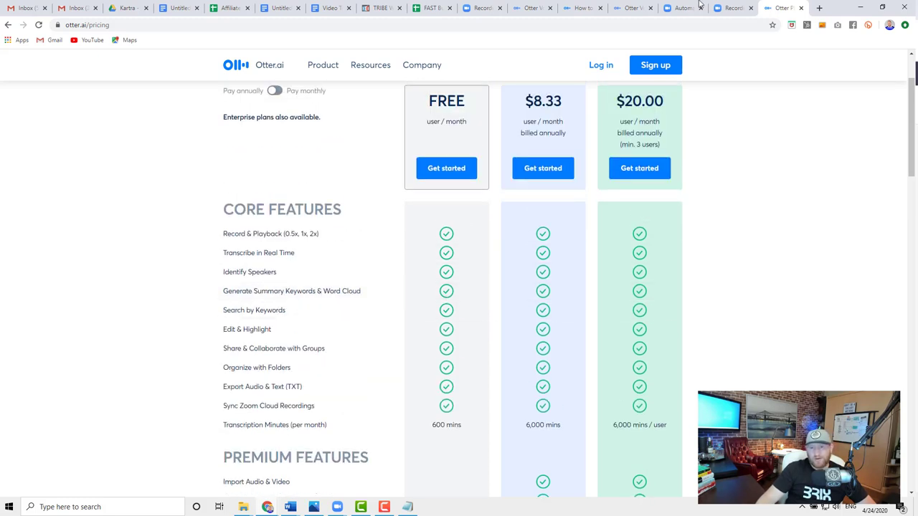
pyautogui.click(624, 7)
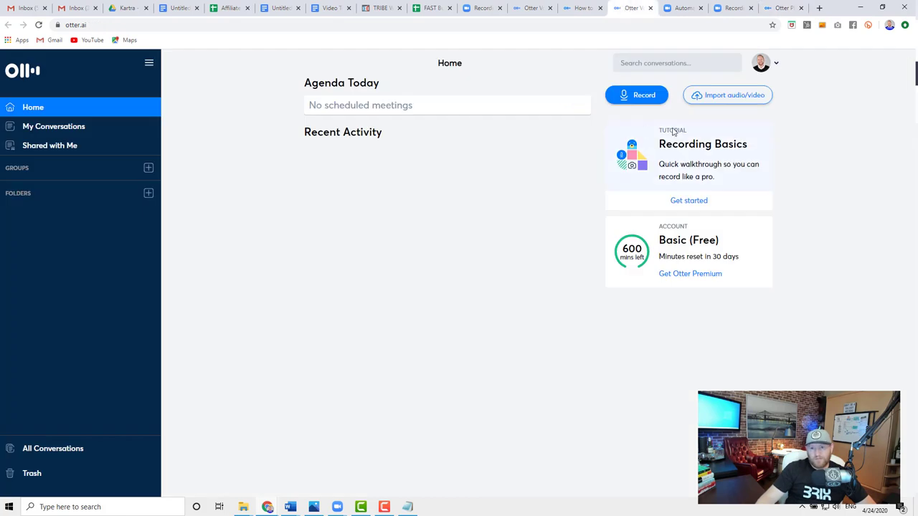
# Close the Import audio/video dialog and compare Premium and Teams features on the pricing page
pyautogui.click(727, 101)
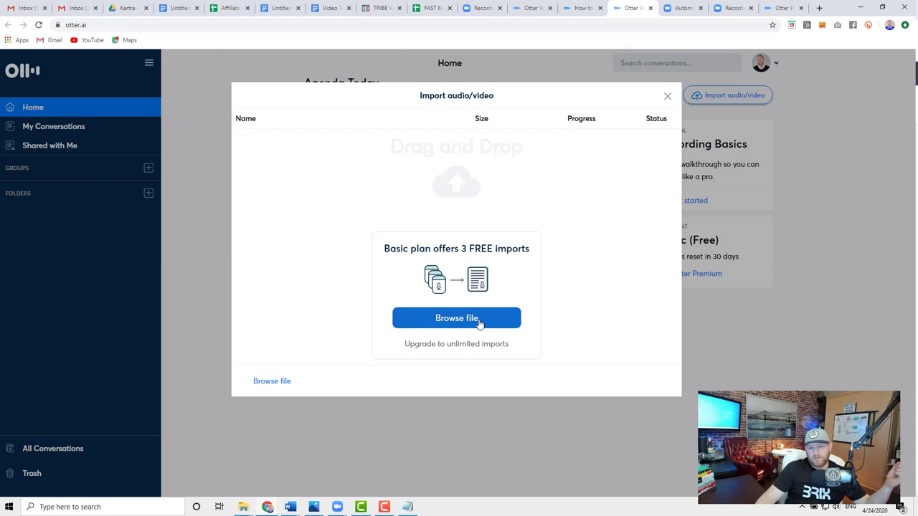
pyautogui.click(667, 96)
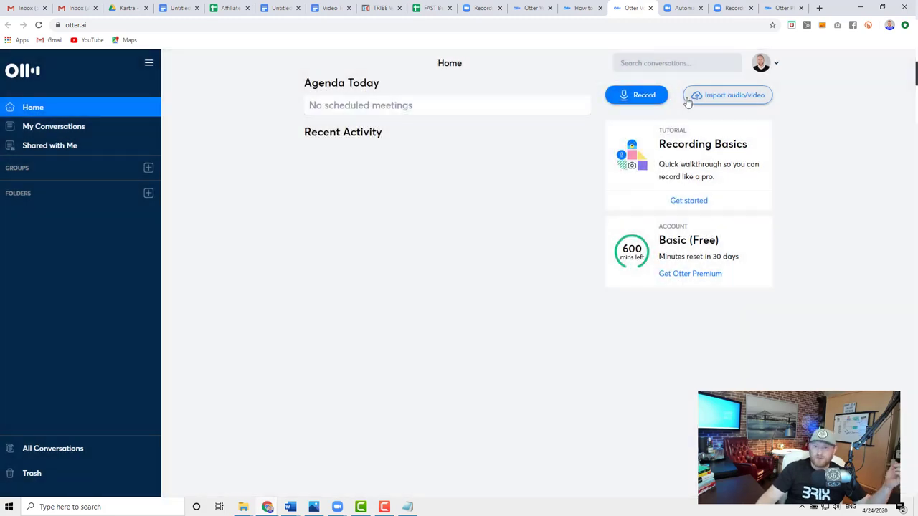
pyautogui.click(775, 8)
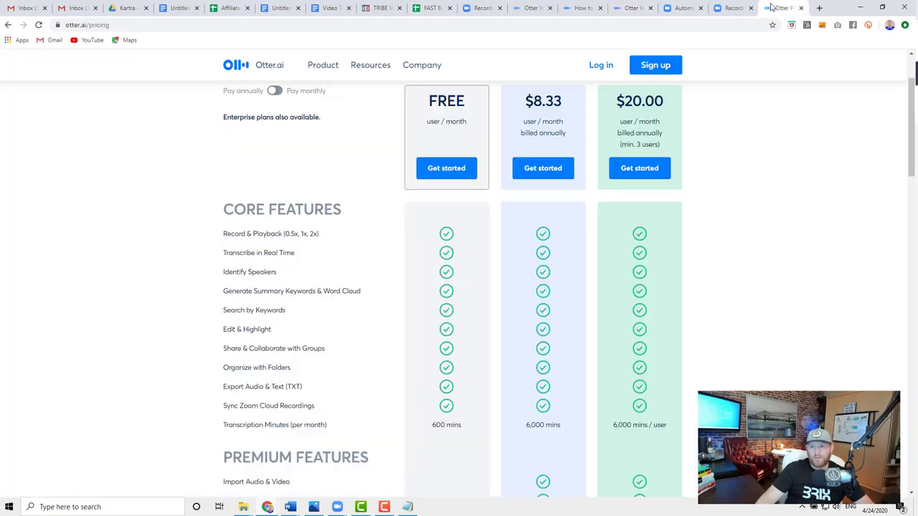
pyautogui.scroll(2, 567, 216)
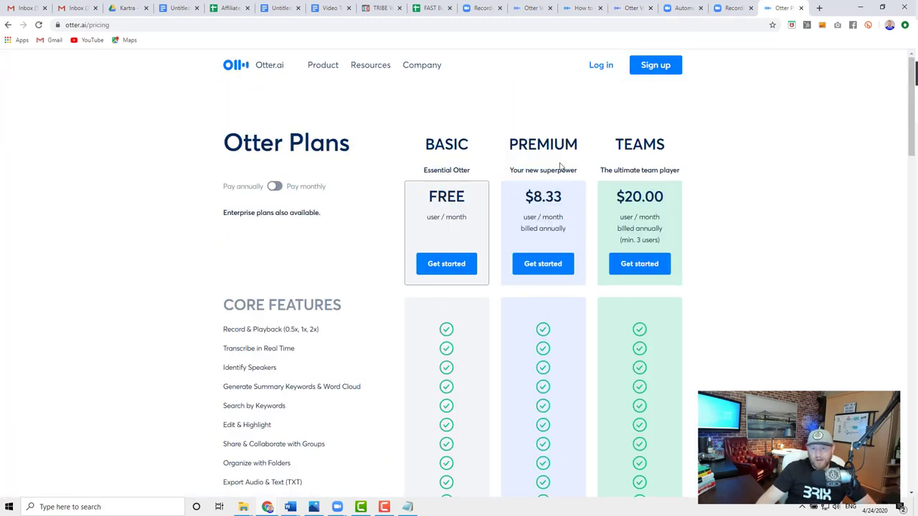
pyautogui.scroll(-1, 652, 159)
pyautogui.scroll(1, 652, 164)
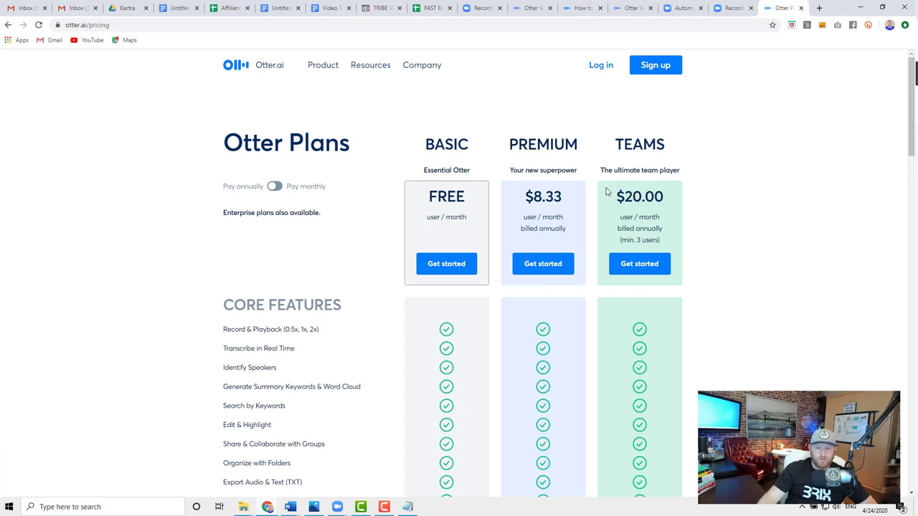
pyautogui.scroll(-5, 576, 216)
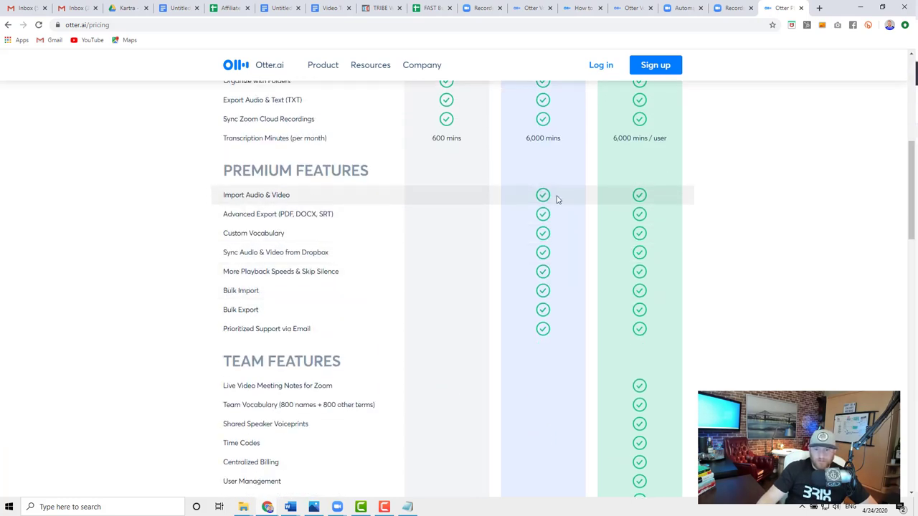
pyautogui.scroll(5, 543, 198)
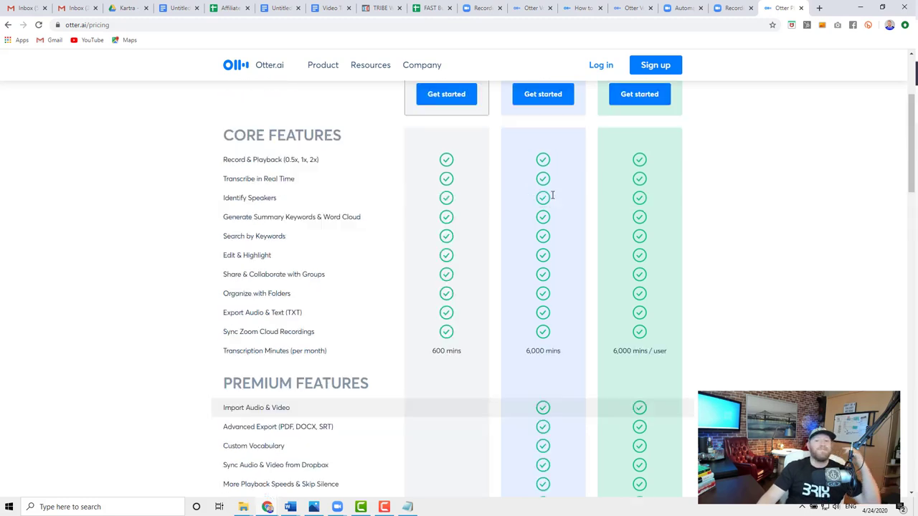
pyautogui.scroll(-5, 545, 241)
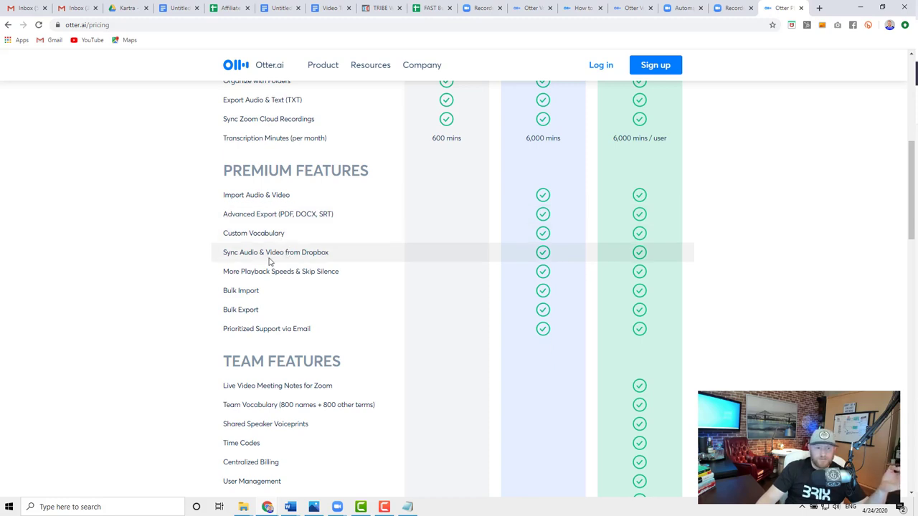
pyautogui.scroll(-2, 266, 291)
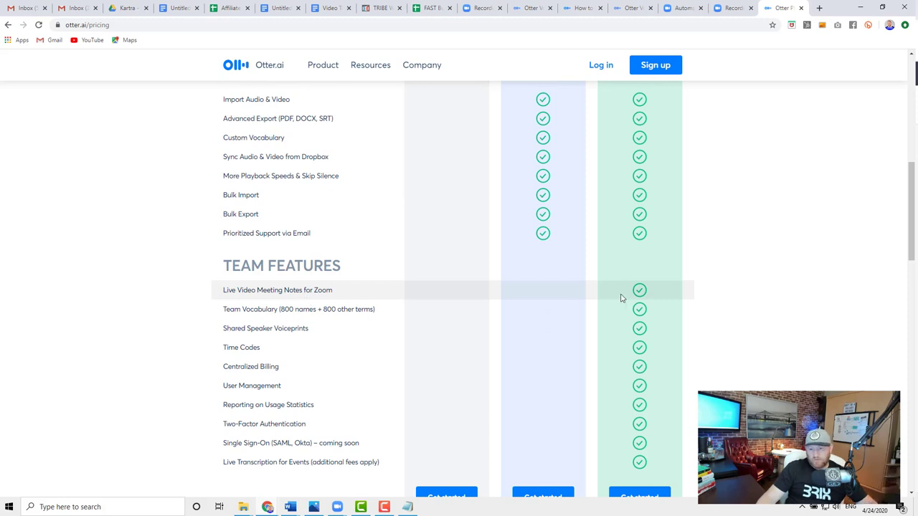
pyautogui.scroll(-2, 570, 305)
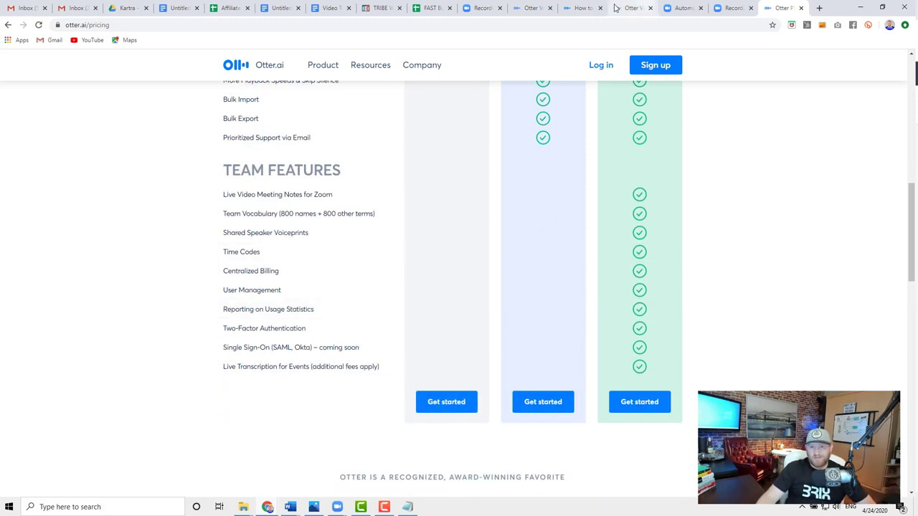
# Read the 'How to Sync Zoom Recordings' blog steps for importing cloud and local recordings
pyautogui.click(582, 9)
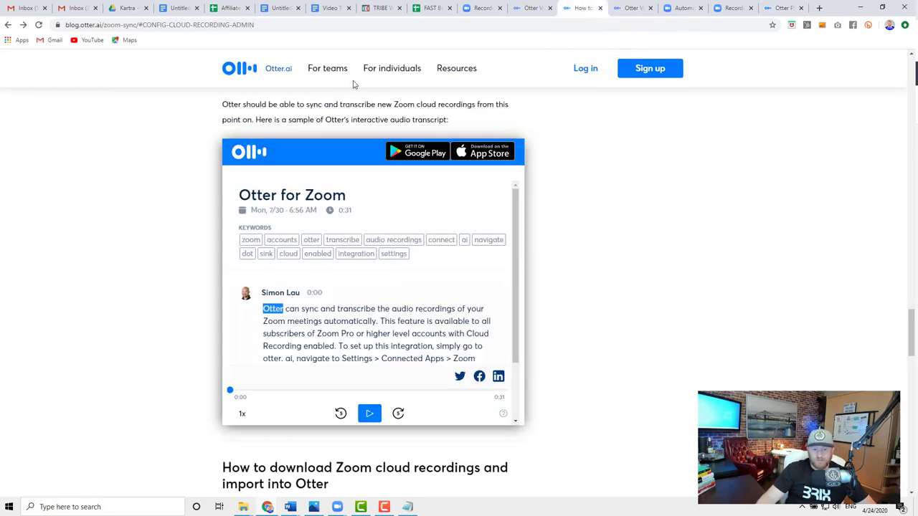
pyautogui.scroll(5, 543, 368)
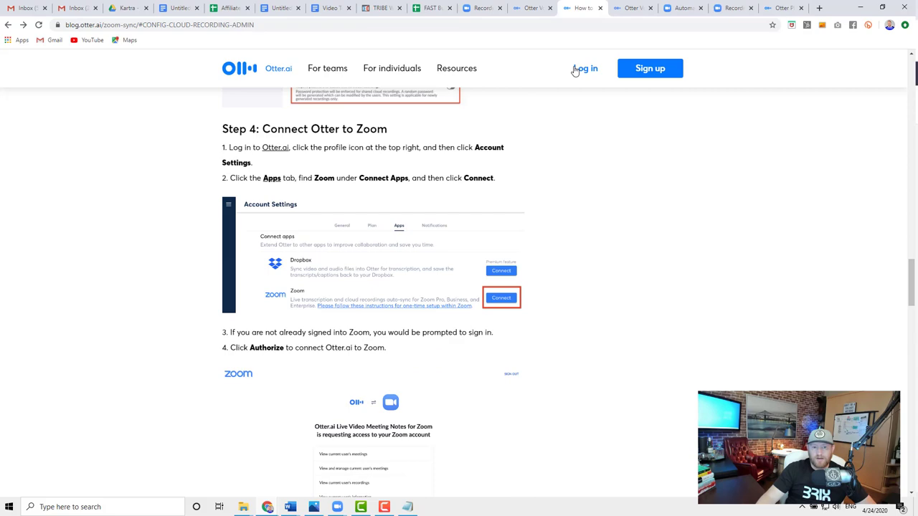
pyautogui.scroll(9, 402, 208)
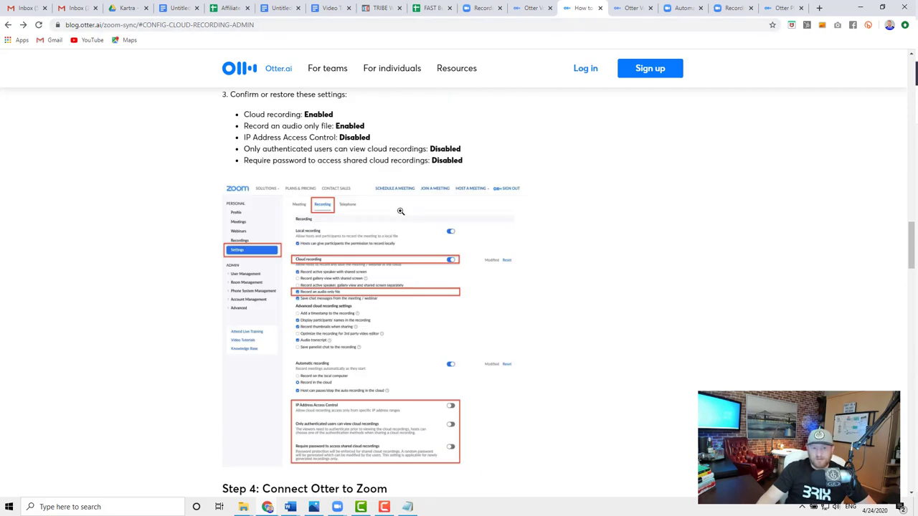
pyautogui.scroll(-3, 395, 251)
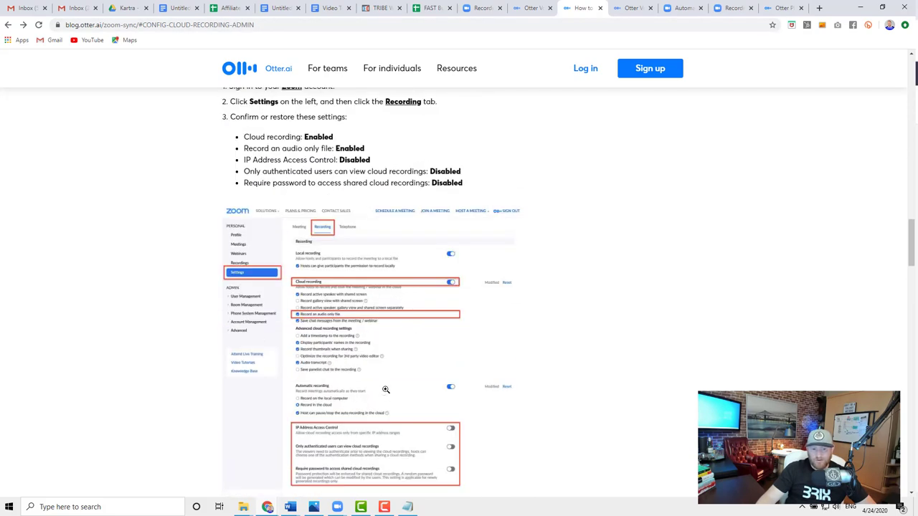
pyautogui.scroll(4, 316, 331)
pyautogui.scroll(-9, 317, 358)
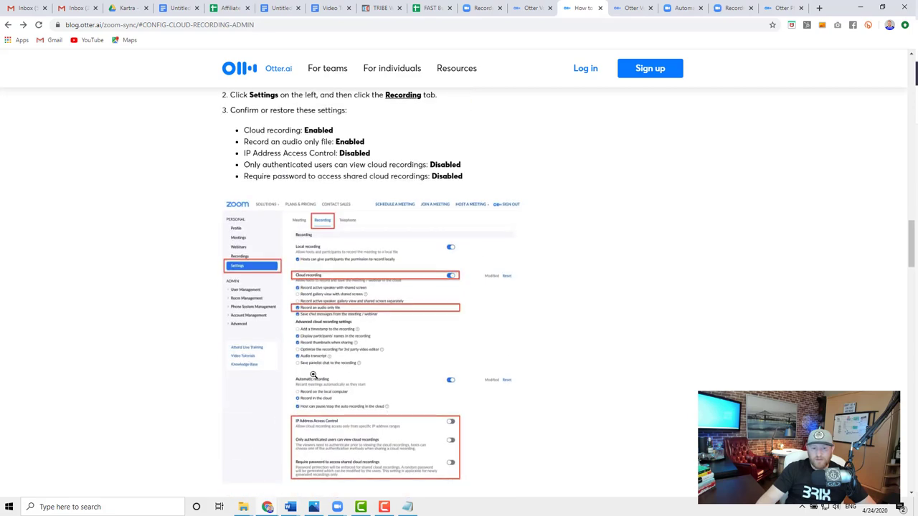
pyautogui.scroll(-5, 317, 374)
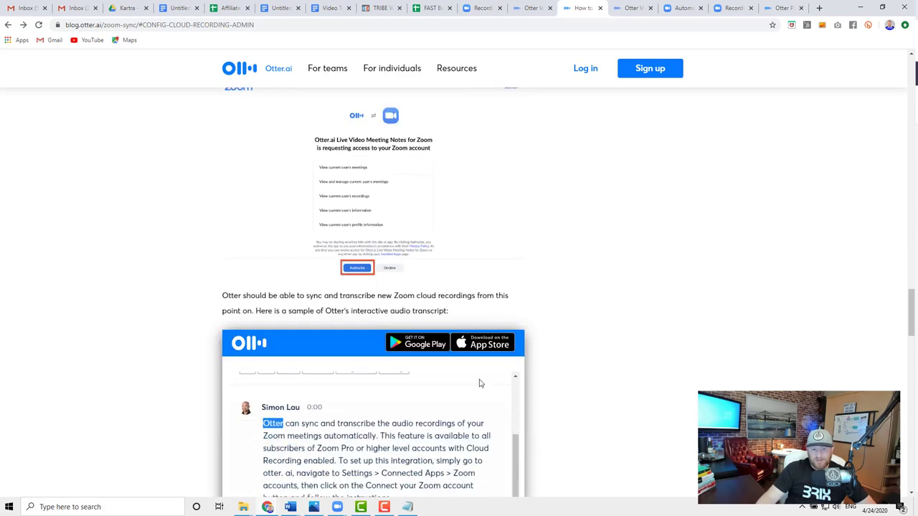
pyautogui.scroll(-3, 578, 363)
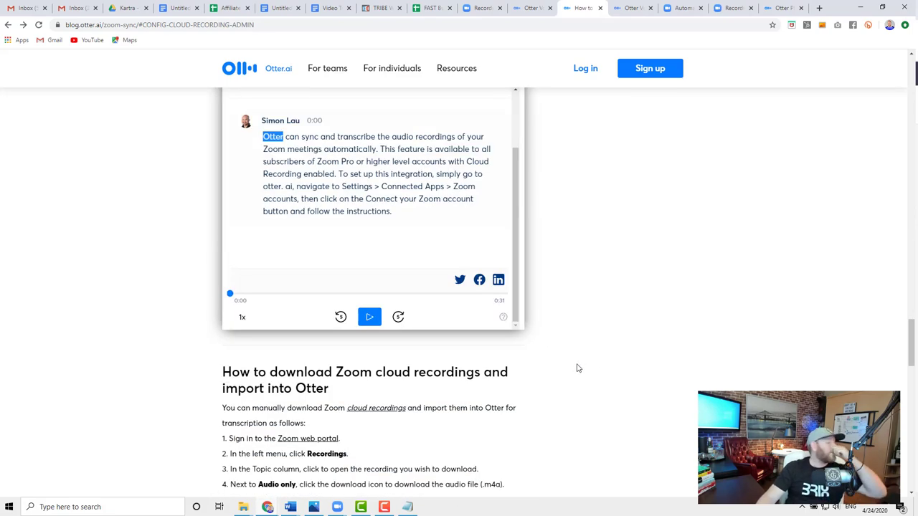
pyautogui.scroll(-3, 442, 367)
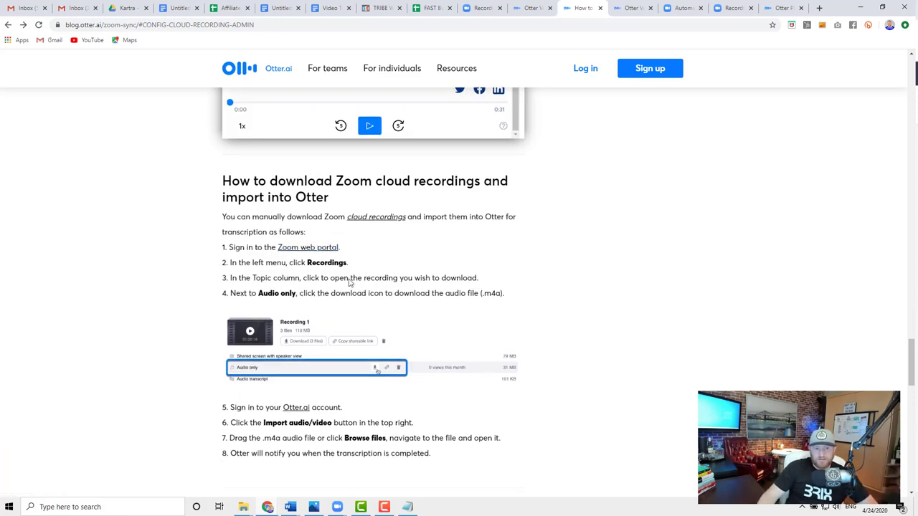
pyautogui.scroll(-2, 390, 313)
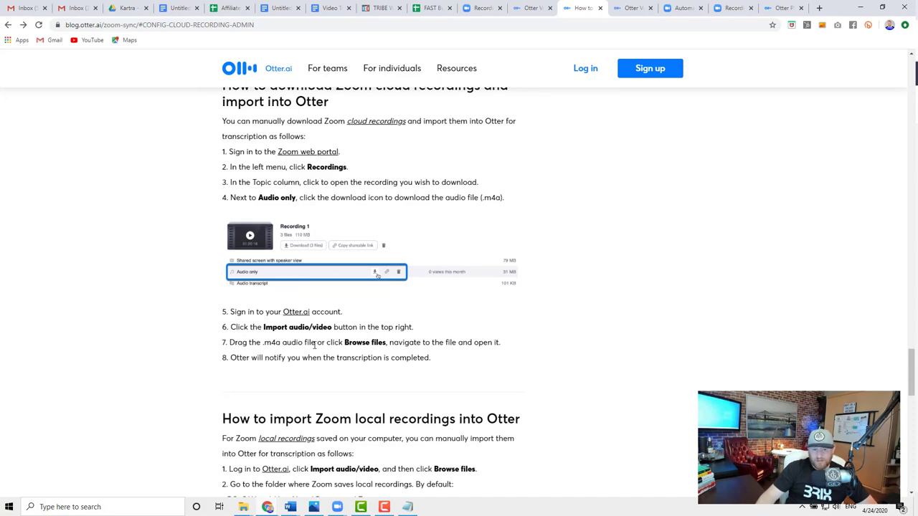
pyautogui.scroll(-4, 420, 345)
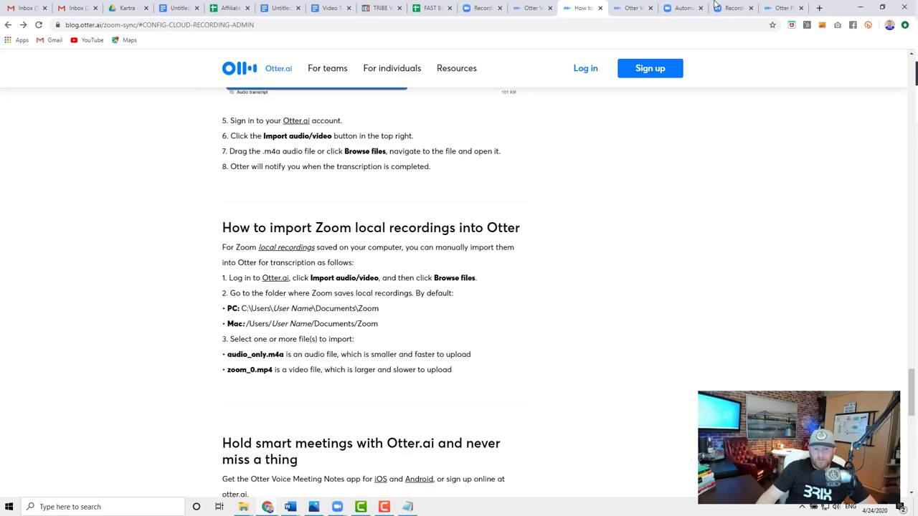
pyautogui.scroll(-2, 398, 229)
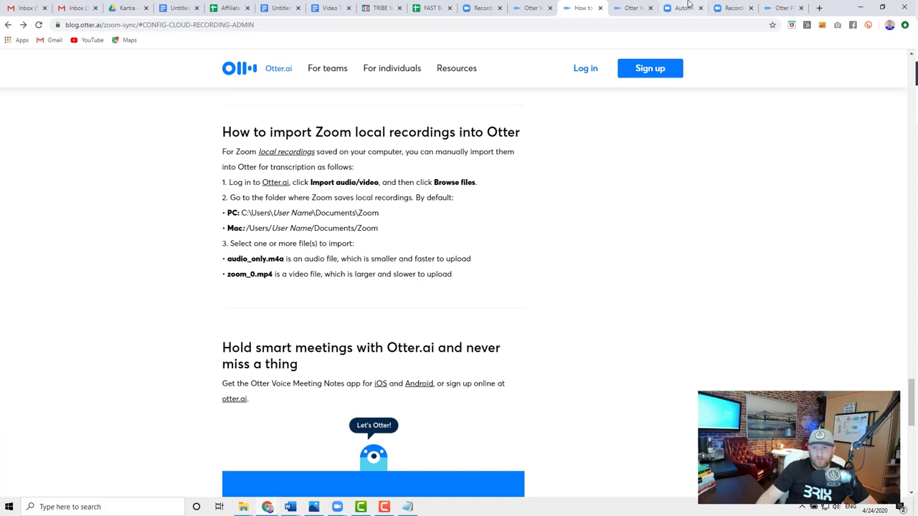
# Import the GMT20200424 M4A recording from Downloads into Otter, declining the processing notification
pyautogui.click(632, 9)
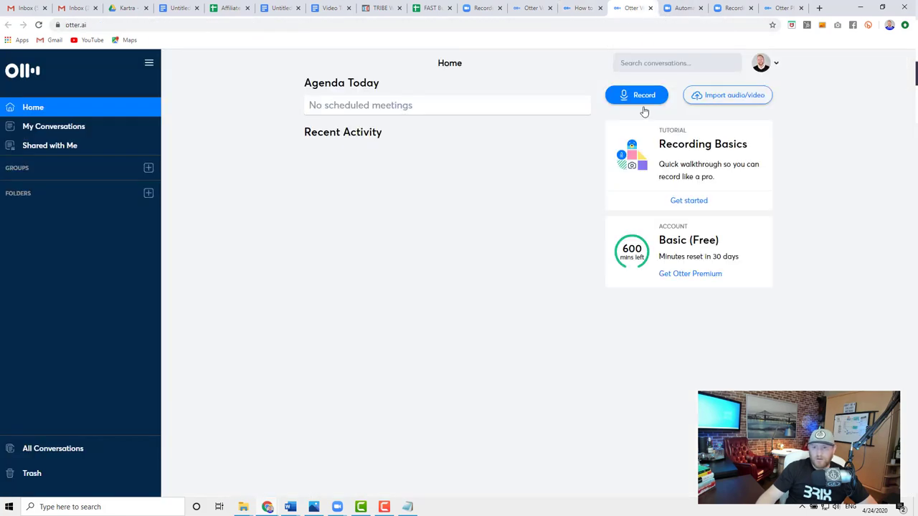
pyautogui.click(707, 98)
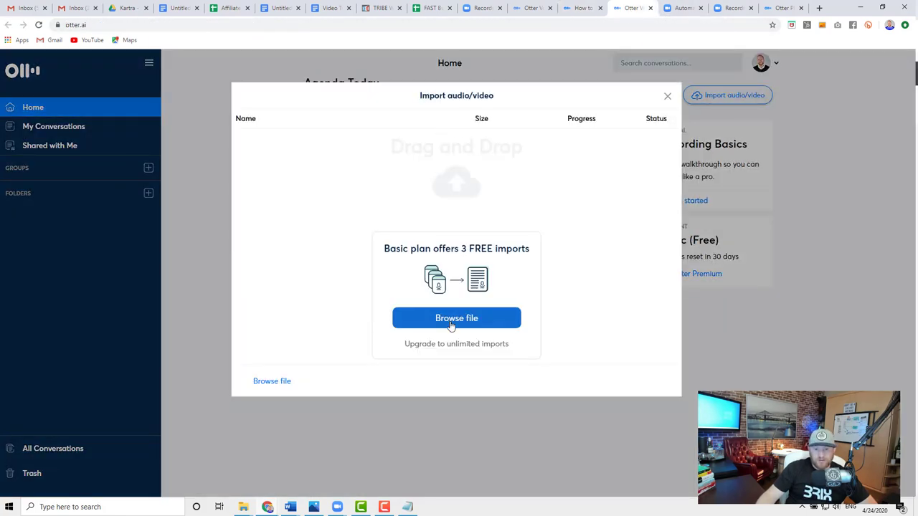
pyautogui.click(452, 318)
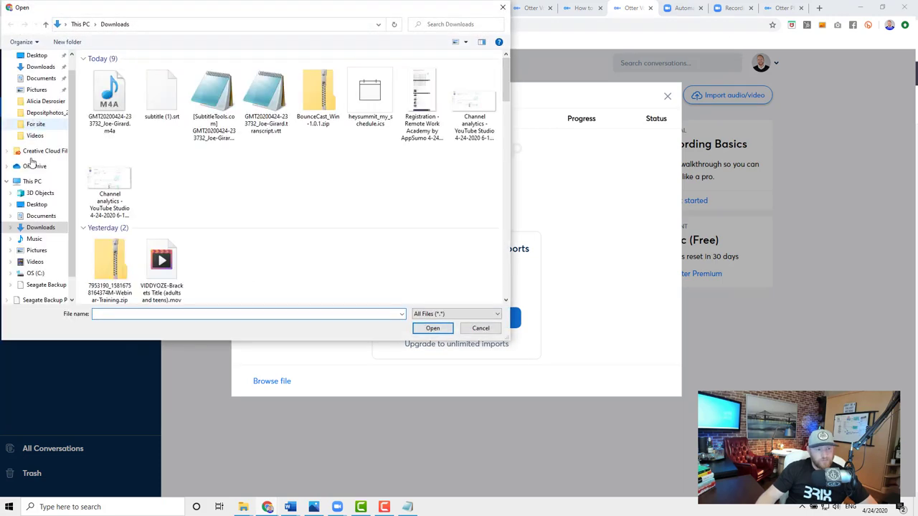
pyautogui.doubleClick(115, 107)
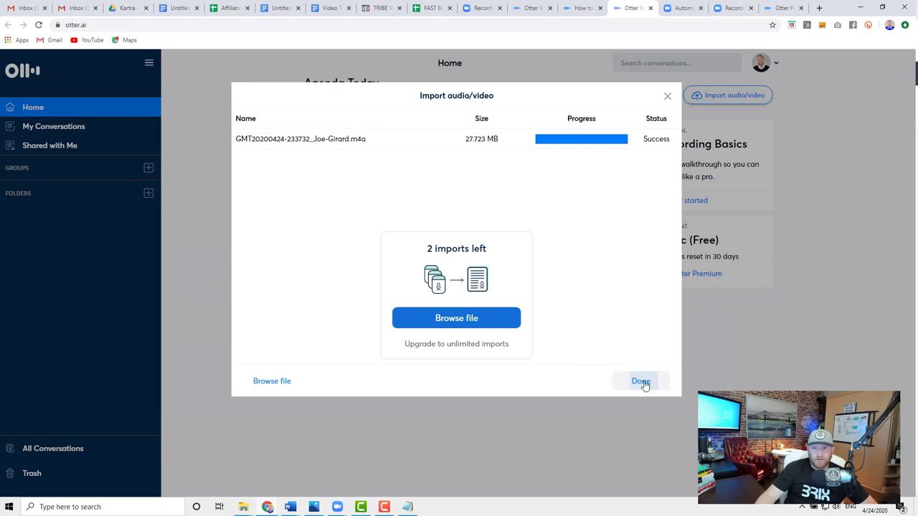
pyautogui.click(643, 382)
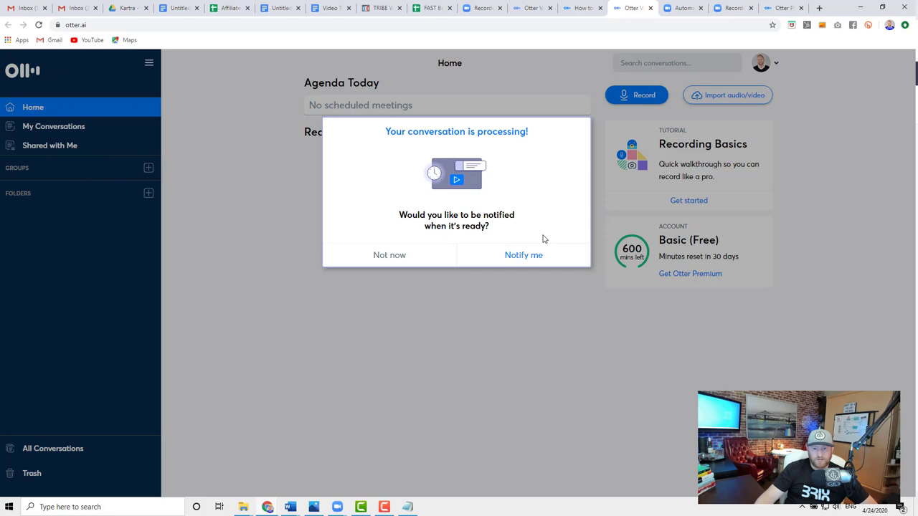
pyautogui.click(377, 262)
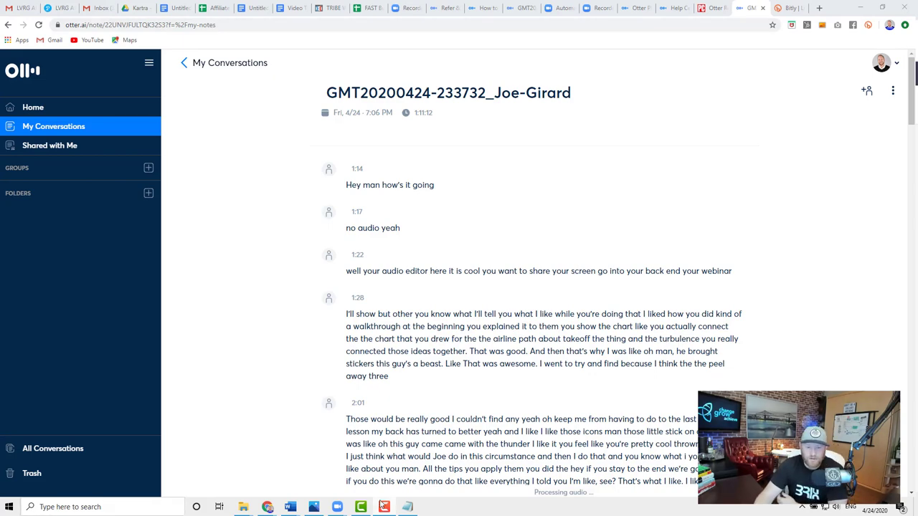
# Show the .vtt transcript from its start in a narrow Notepad window, then tag the 1:17 speaker
pyautogui.click(409, 507)
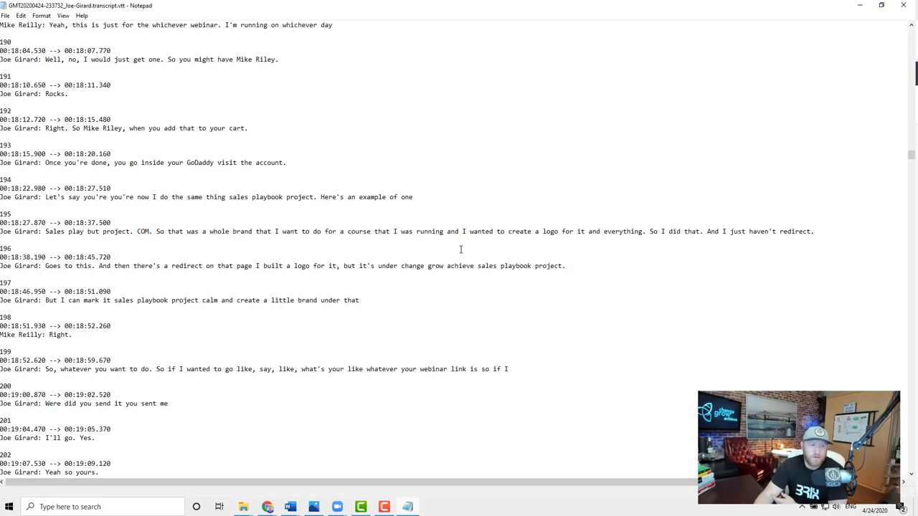
pyautogui.scroll(15, 334, 170)
pyautogui.hotkey('ctrl', 'Home')
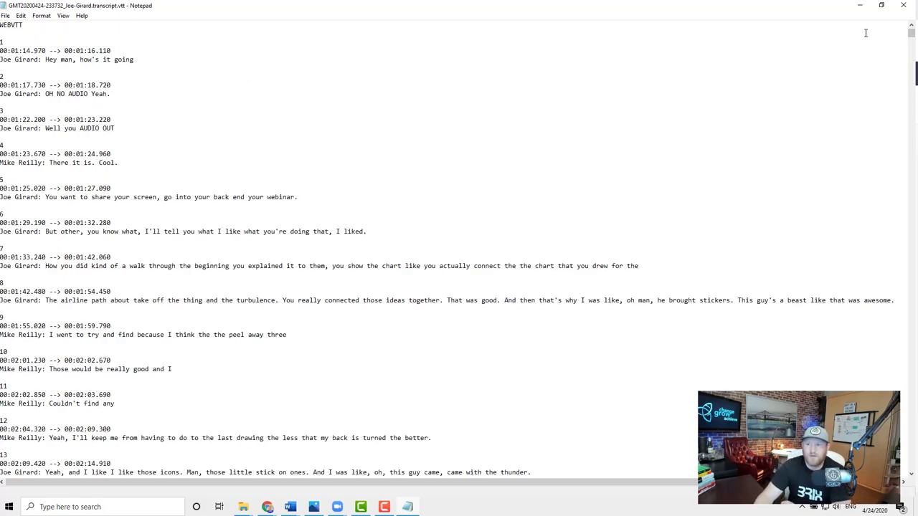
pyautogui.click(881, 5)
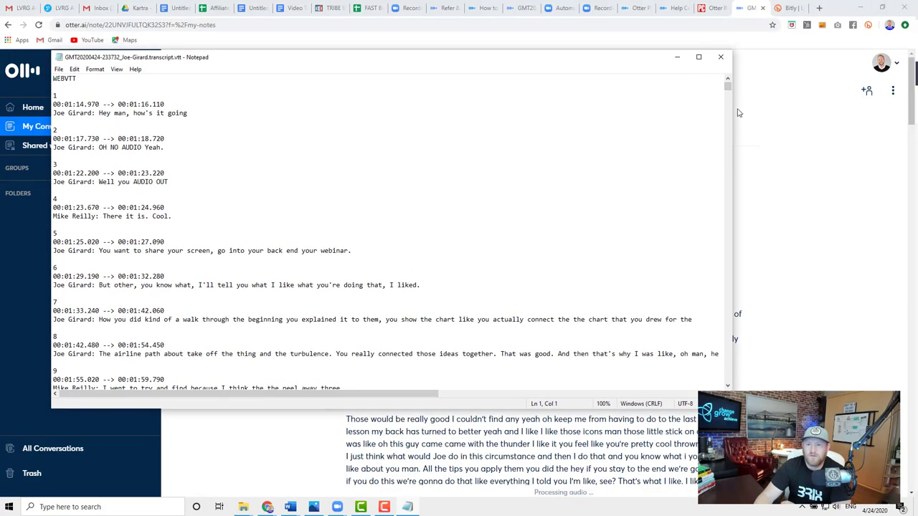
pyautogui.moveTo(732, 109); pyautogui.dragTo(279, 111)
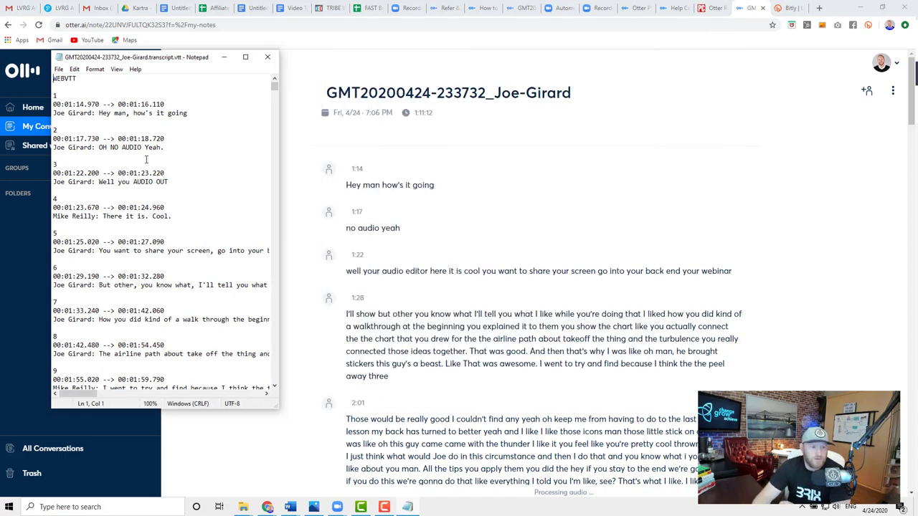
pyautogui.click(329, 215)
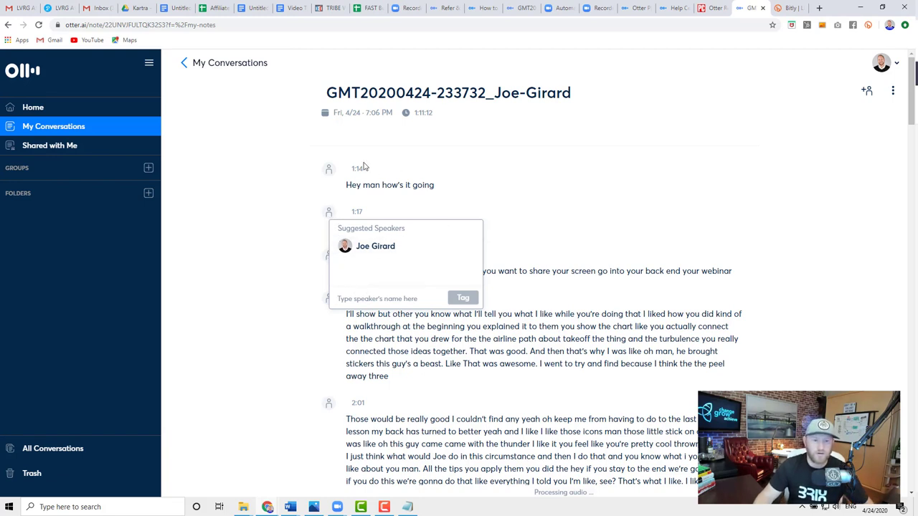
# Tag the 1:14 transcript entry with the first speaker's name
pyautogui.click(328, 171)
pyautogui.click(329, 170)
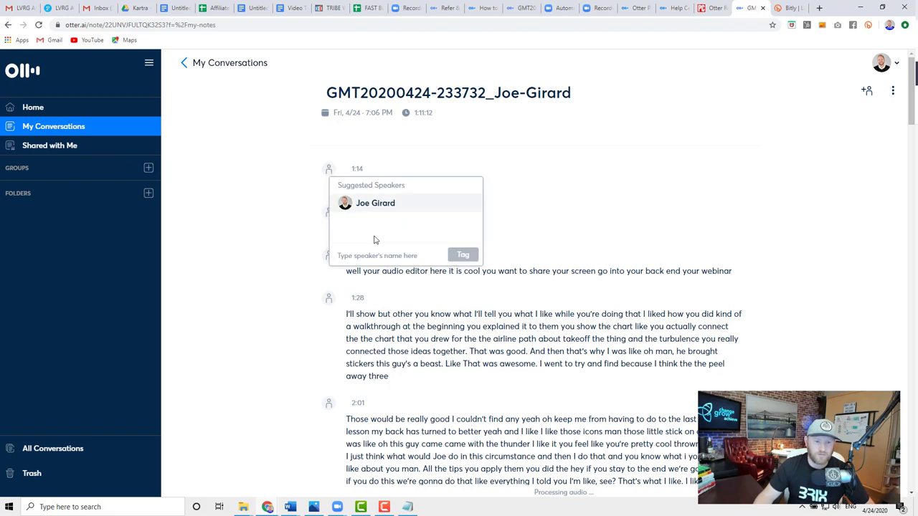
pyautogui.write('Joe Girar')
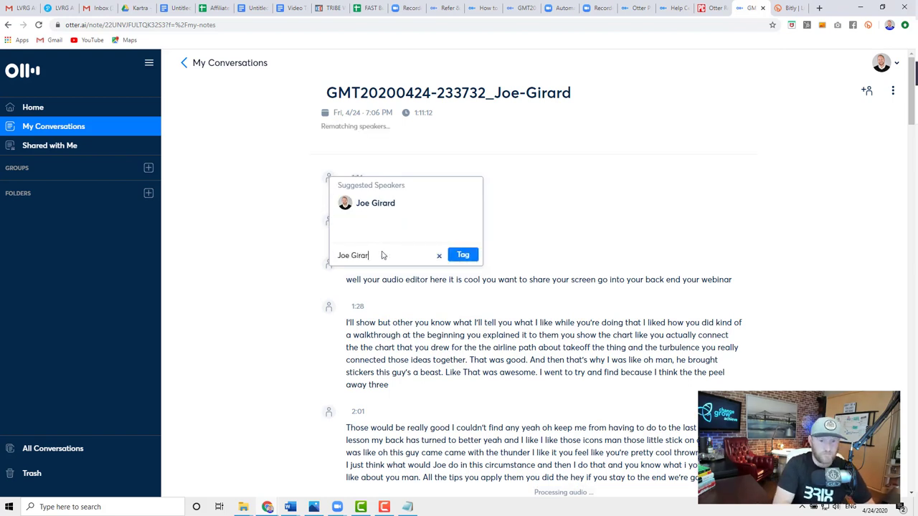
pyautogui.write('d')
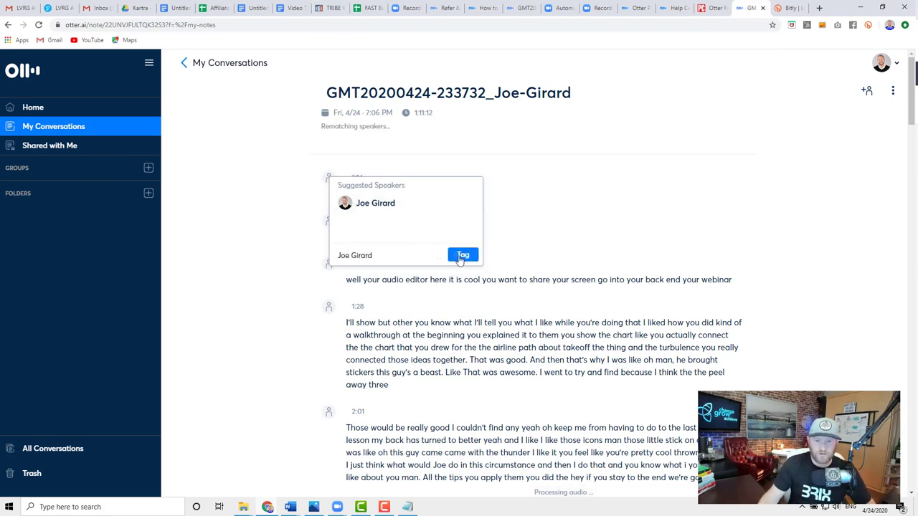
pyautogui.click(461, 257)
# Tag the 1:17 'no audio yeah' entry with the second speaker's name, correcting a typo
pyautogui.click(327, 224)
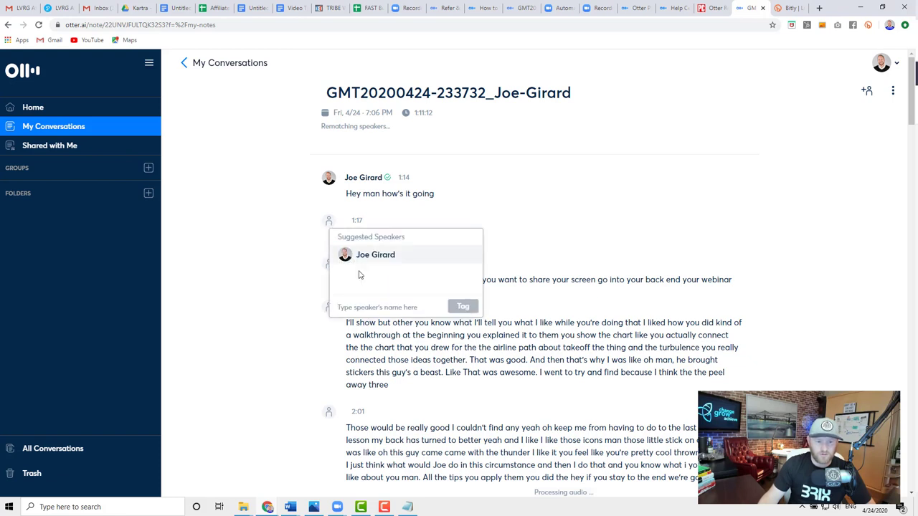
pyautogui.click(368, 307)
pyautogui.write('Mike Re')
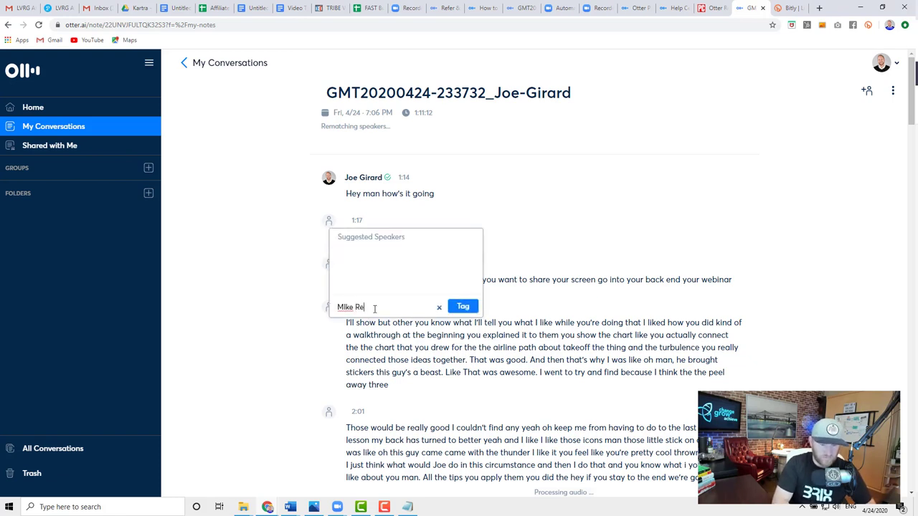
pyautogui.press('BackSpace')
pyautogui.press('BackSpace')
pyautogui.press('BackSpace')
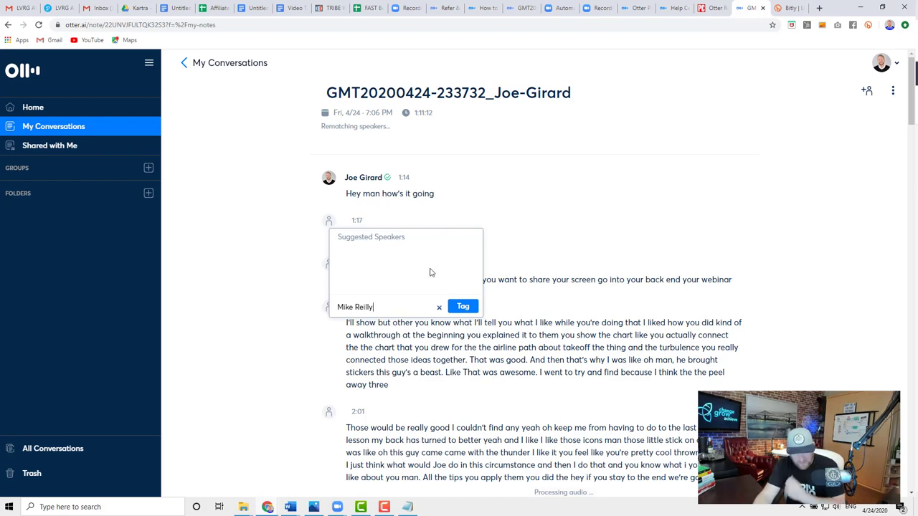
pyautogui.click(464, 306)
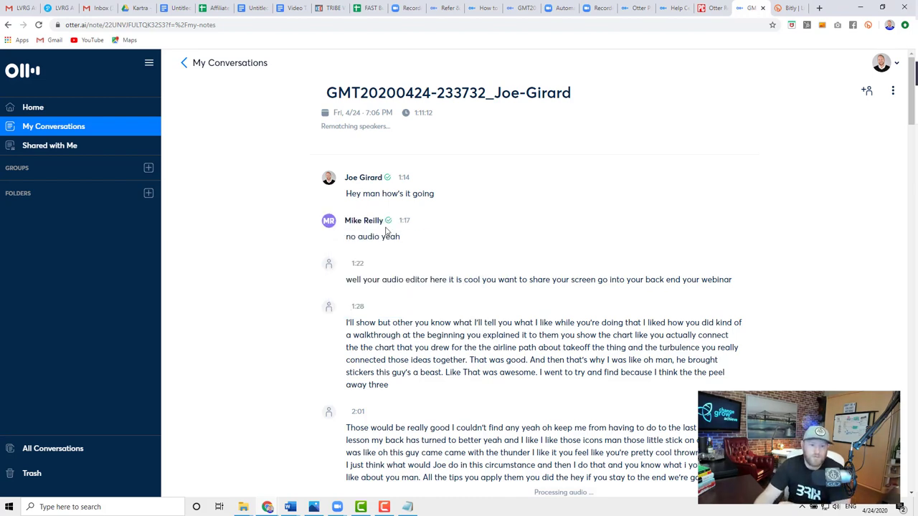
pyautogui.scroll(-2, 439, 305)
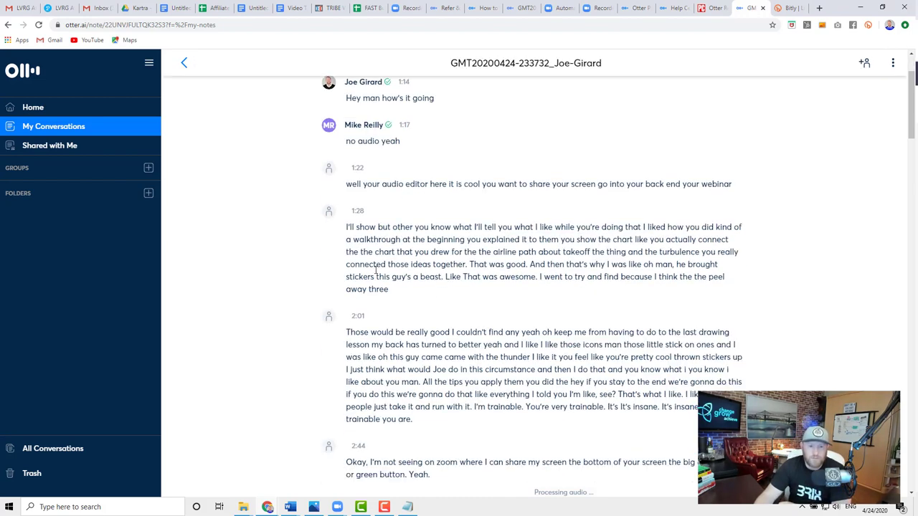
pyautogui.scroll(2, 386, 262)
pyautogui.scroll(-2, 482, 277)
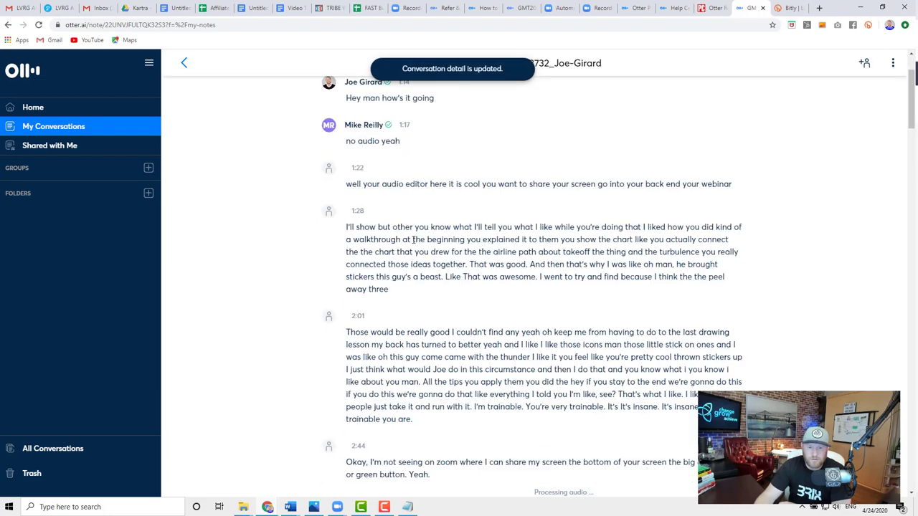
pyautogui.scroll(-14, 499, 237)
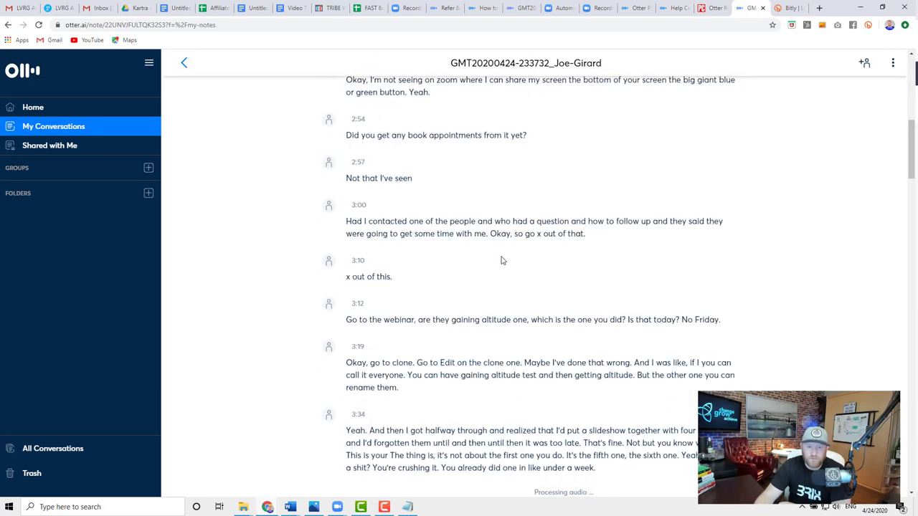
pyautogui.scroll(-6, 498, 259)
# Select the text of the 9:00 and 9:07 transcript paragraphs
pyautogui.scroll(-15, 495, 259)
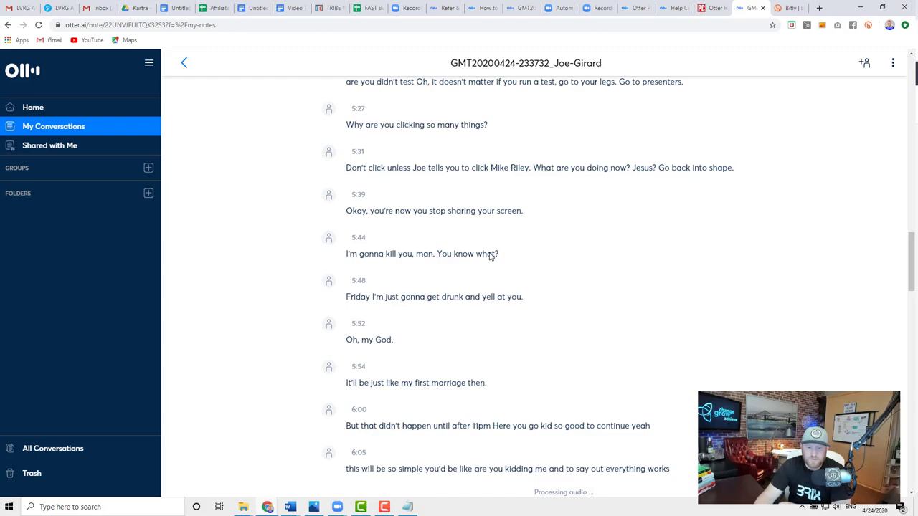
pyautogui.scroll(20, 495, 280)
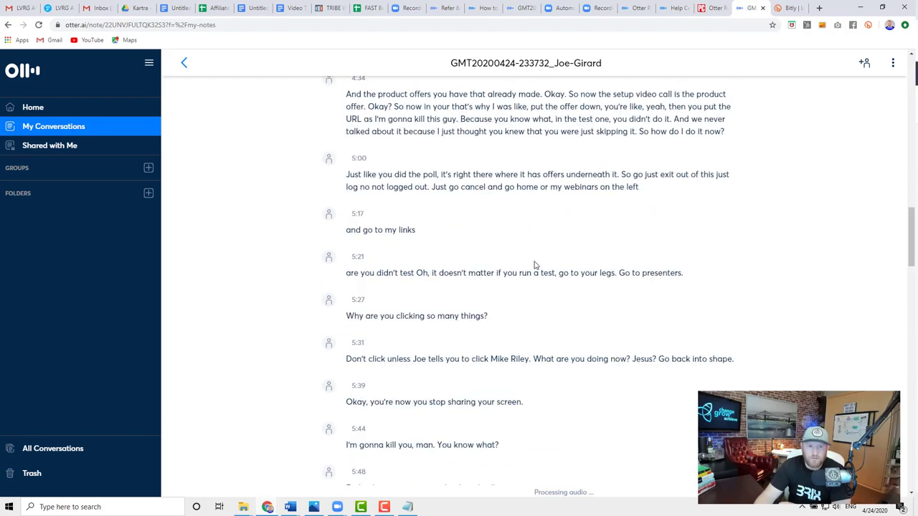
pyautogui.scroll(5, 494, 280)
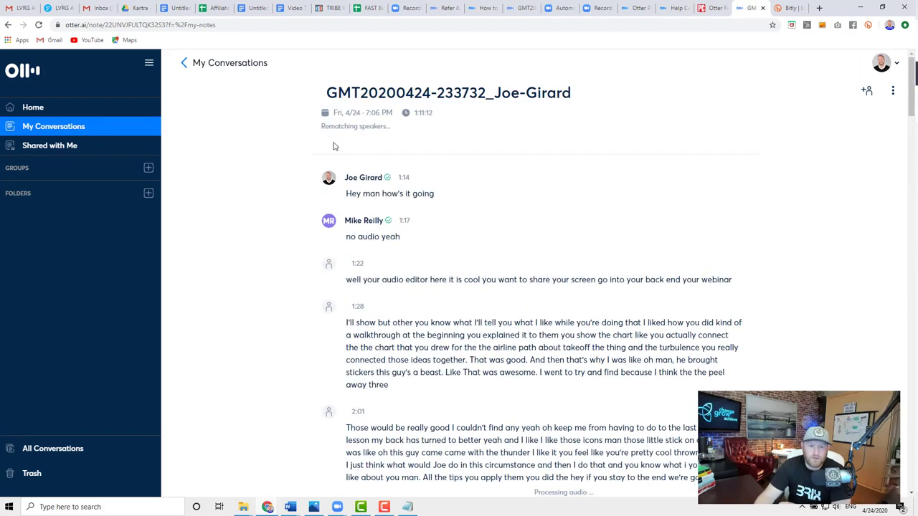
pyautogui.scroll(-20, 523, 261)
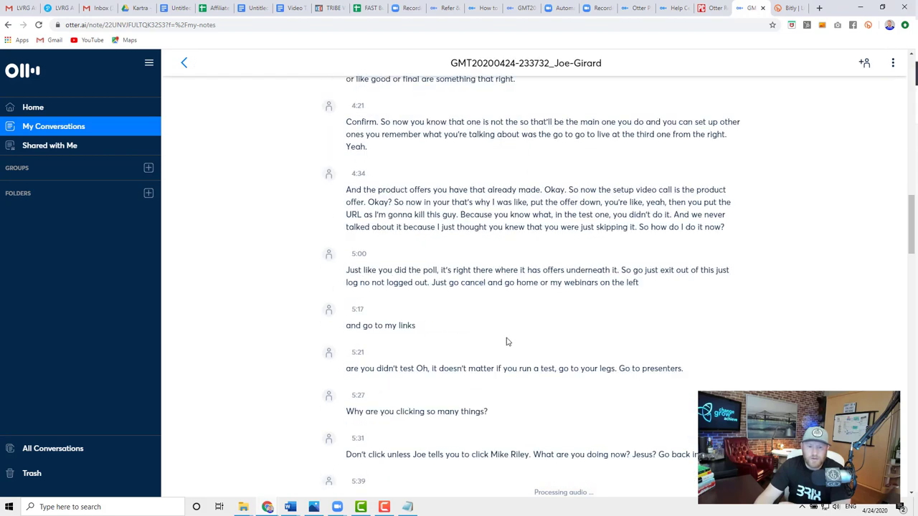
pyautogui.scroll(-10, 545, 337)
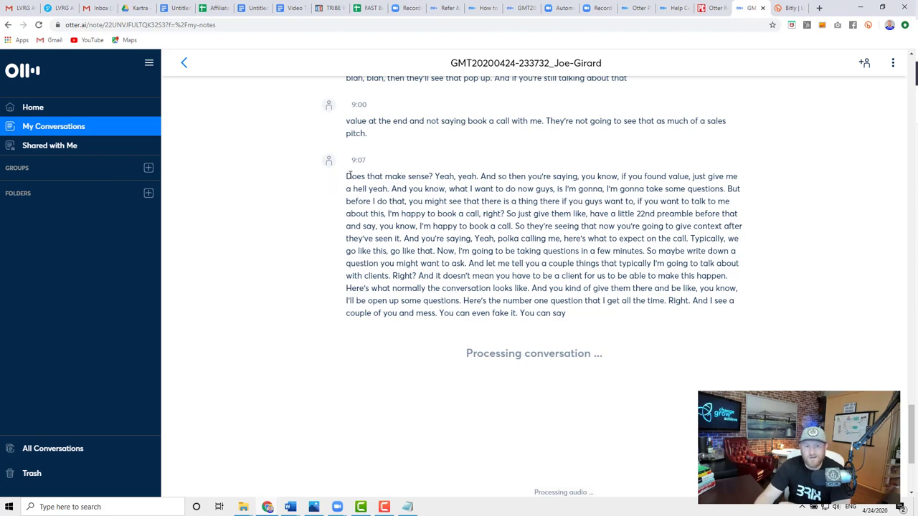
pyautogui.moveTo(445, 213)
pyautogui.mouseDown()
pyautogui.moveTo(646, 281)
pyautogui.moveTo(629, 318)
pyautogui.mouseUp()
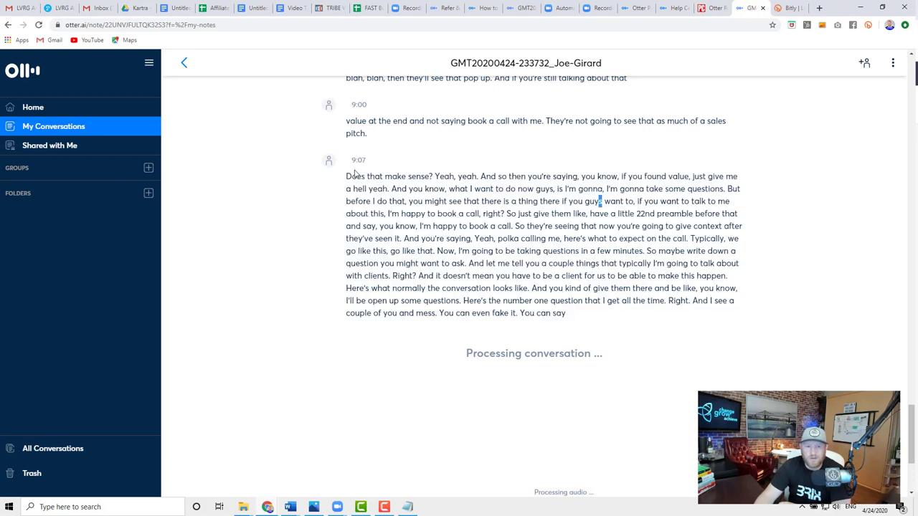
pyautogui.moveTo(321, 112); pyautogui.dragTo(577, 326)
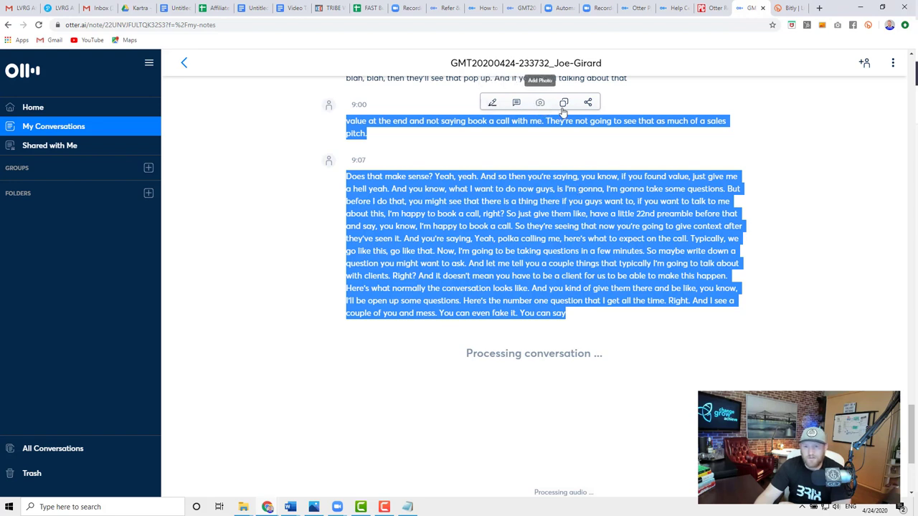
# Select the 9:07 sentence about not needing to be a client, then clear it and return to the top
pyautogui.click(708, 288)
pyautogui.click(710, 277)
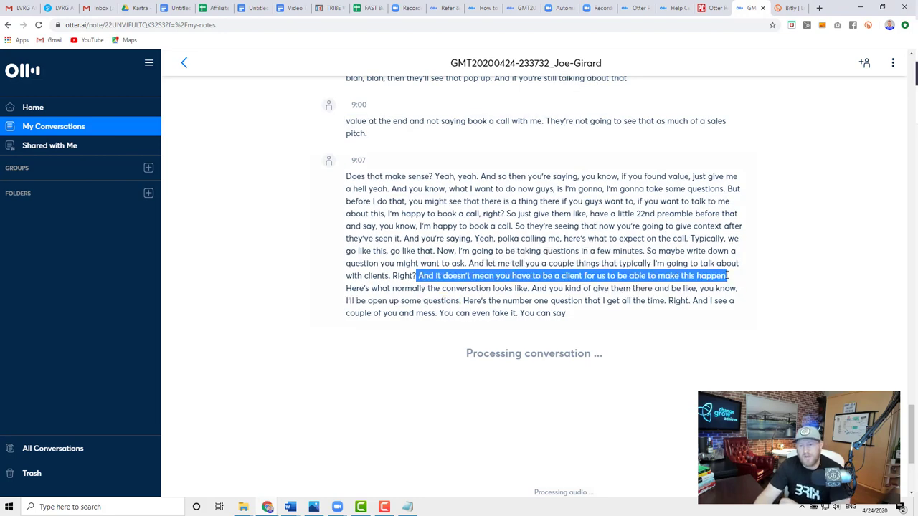
pyautogui.click(729, 274)
pyautogui.click(721, 274)
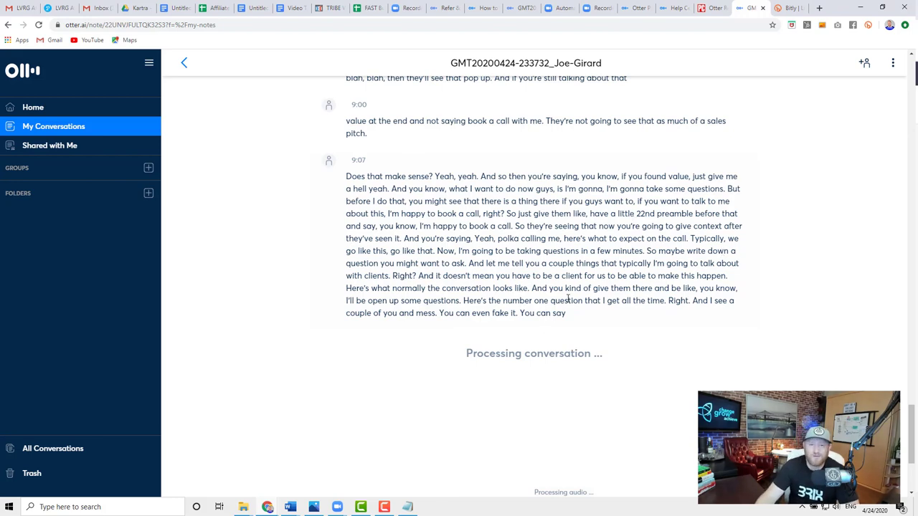
pyautogui.scroll(20, 484, 263)
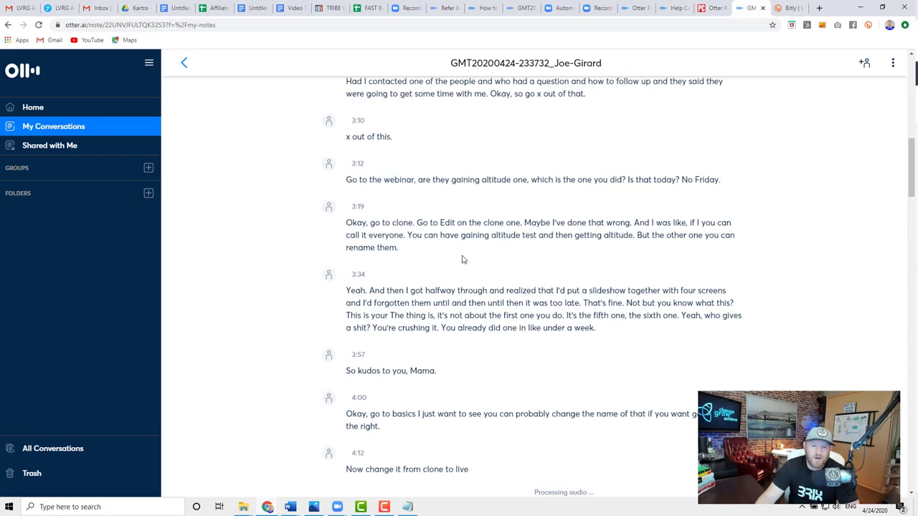
pyautogui.scroll(10, 462, 260)
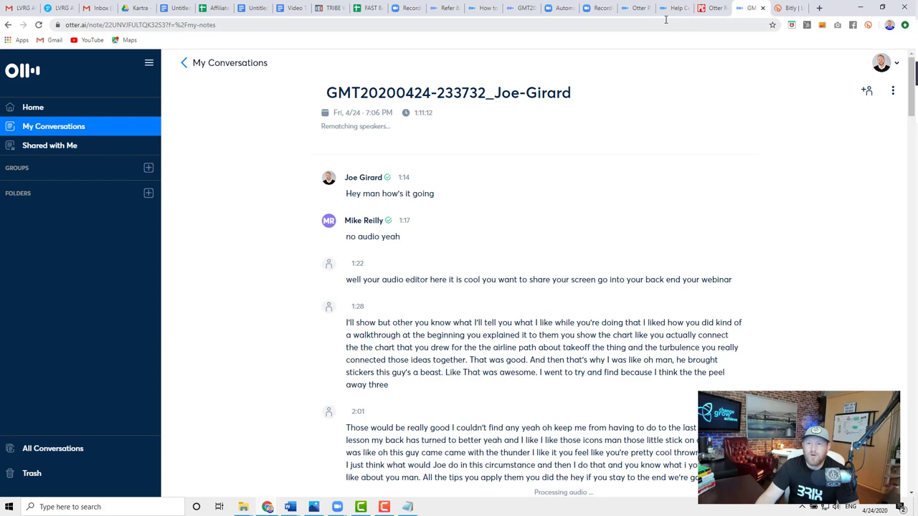
# Go to the PCMag Otter review and decline its notification prompt
pyautogui.click(712, 8)
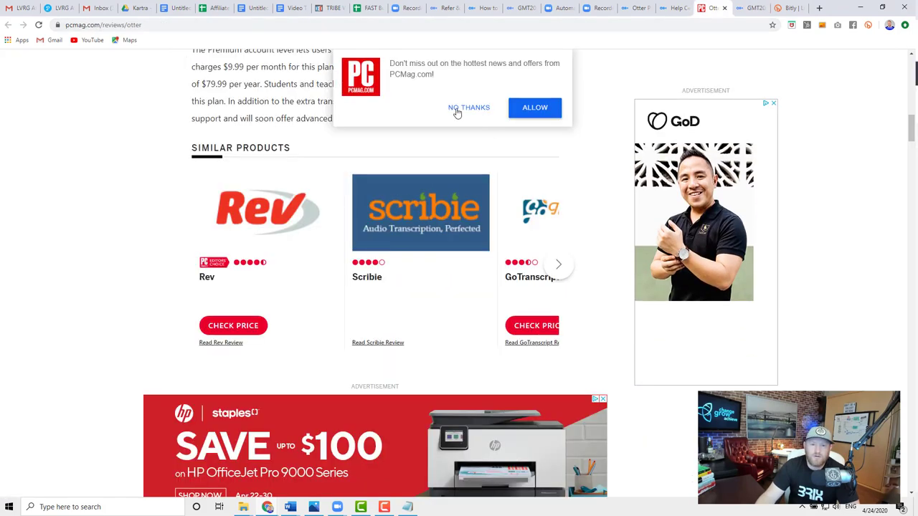
pyautogui.click(469, 107)
pyautogui.scroll(10, 369, 172)
pyautogui.scroll(-3, 431, 218)
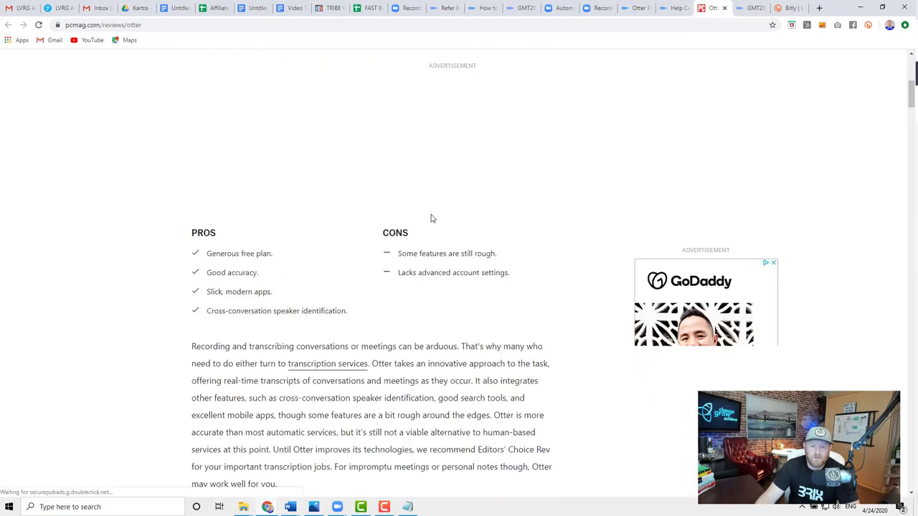
pyautogui.scroll(5, 759, 57)
# Close the duplicate Otter transcript tab, read the review, then open Zoom's transcription help article
pyautogui.click(750, 8)
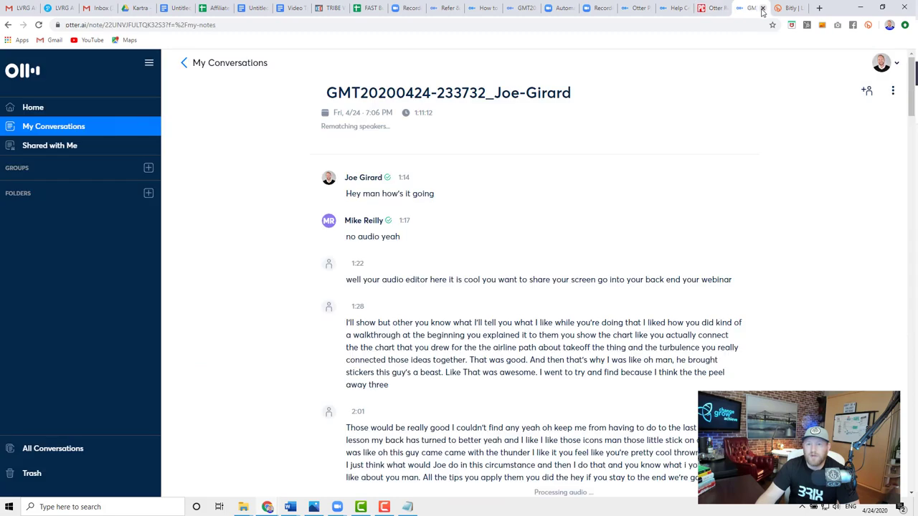
pyautogui.click(763, 9)
pyautogui.click(711, 8)
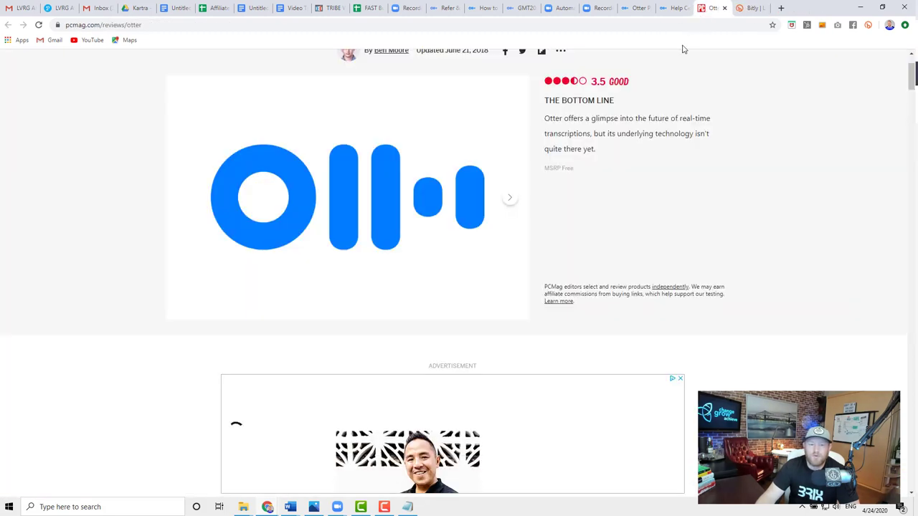
pyautogui.scroll(2, 538, 143)
pyautogui.scroll(-2, 505, 151)
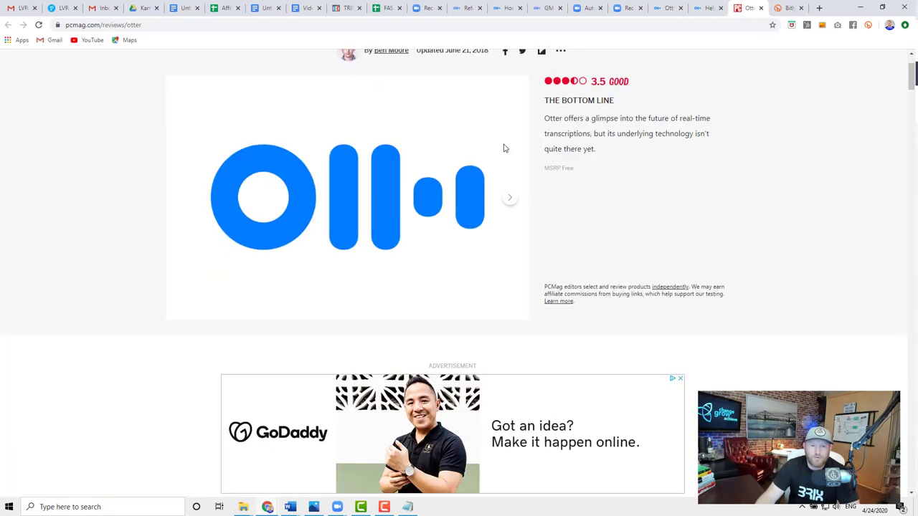
pyautogui.scroll(2, 541, 162)
pyautogui.scroll(-10, 541, 162)
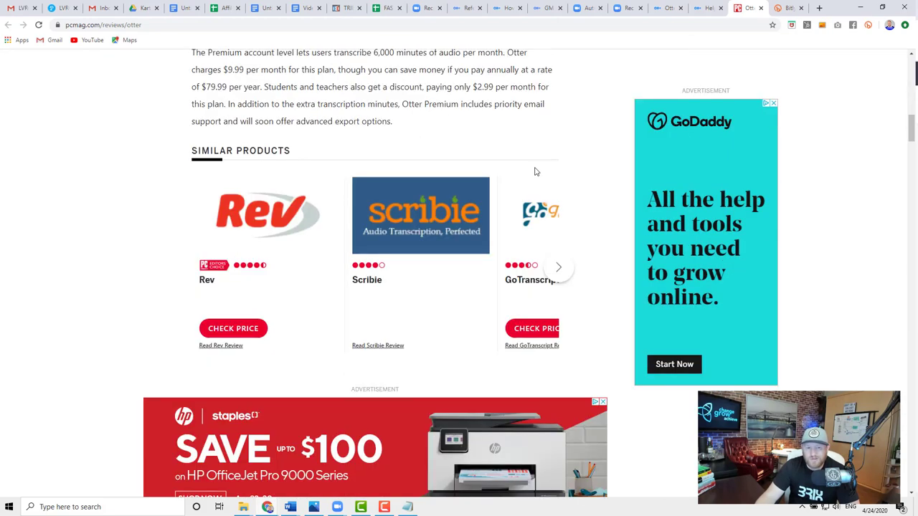
pyautogui.scroll(5, 534, 171)
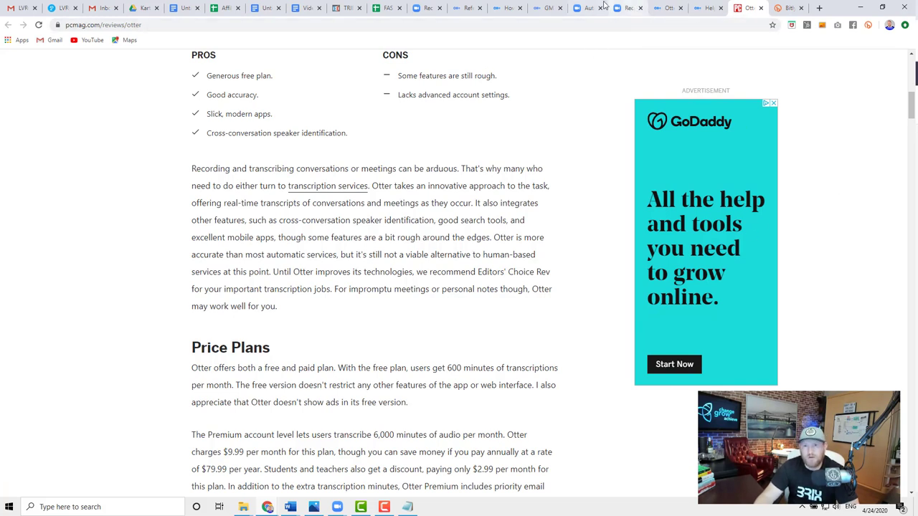
pyautogui.click(545, 8)
pyautogui.click(585, 8)
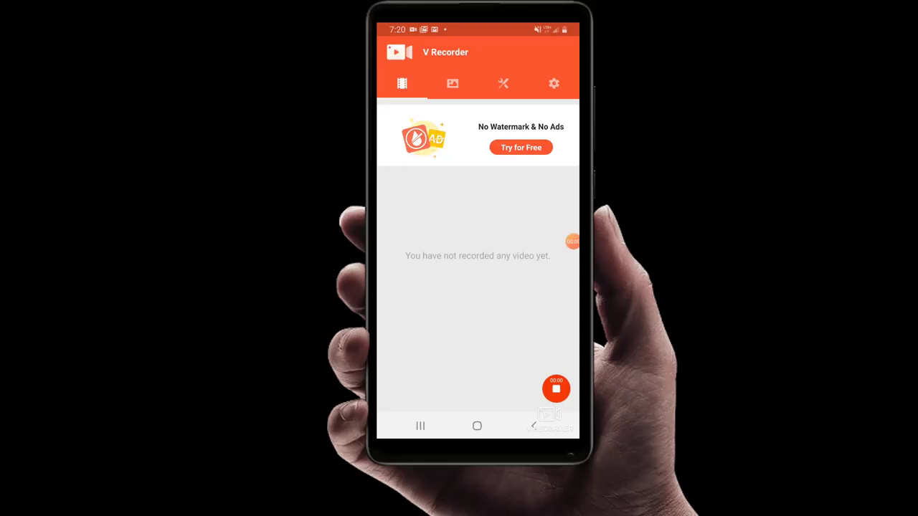
# Launch Otter from the last app-drawer page and start a new voice recording
pyautogui.click(477, 426)
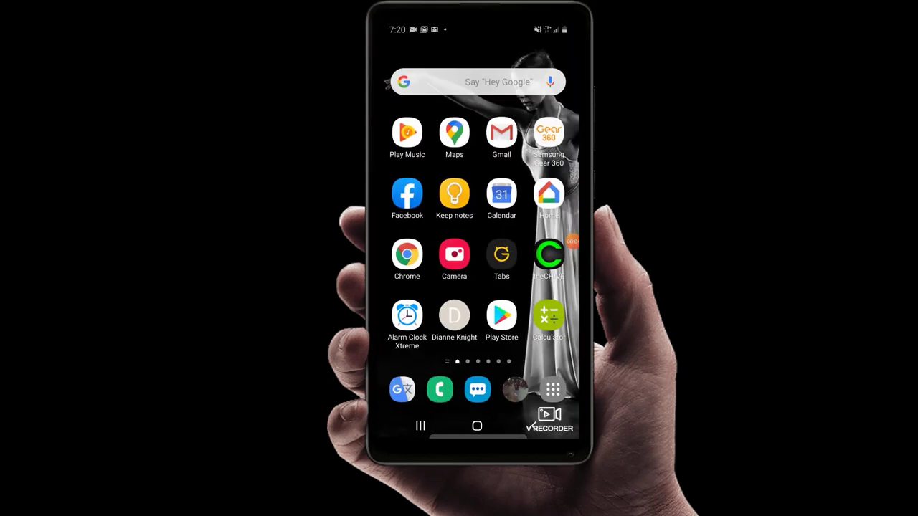
pyautogui.moveTo(477, 323); pyautogui.dragTo(477, 143)
pyautogui.moveTo(545, 215); pyautogui.dragTo(401, 215)
pyautogui.moveTo(545, 215); pyautogui.dragTo(402, 215)
pyautogui.moveTo(545, 215); pyautogui.dragTo(401, 215)
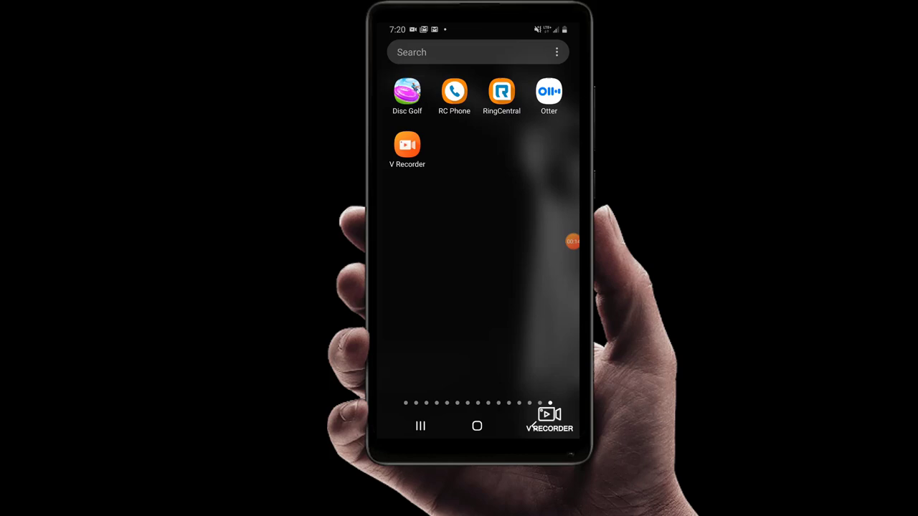
pyautogui.click(549, 91)
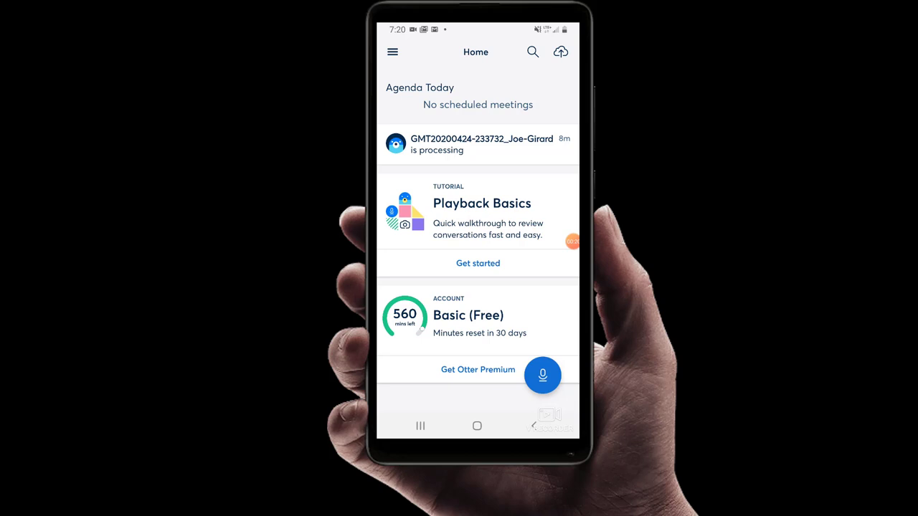
pyautogui.click(543, 374)
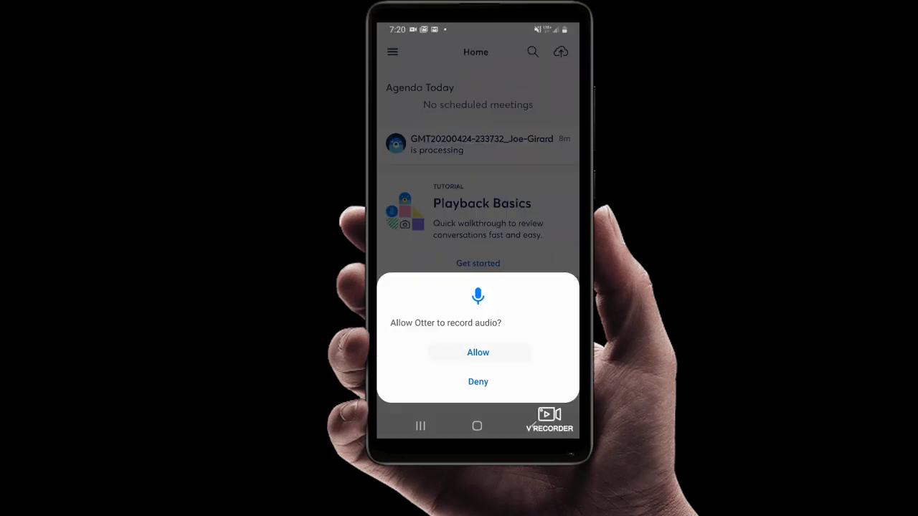
# Allow audio access, record the 39-second live-transcribed note, and close its sharing screen
pyautogui.click(477, 352)
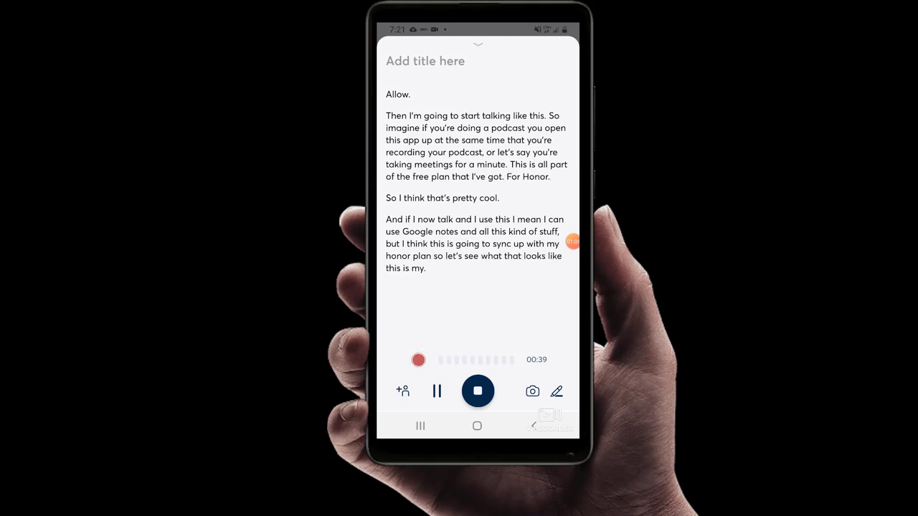
pyautogui.click(403, 391)
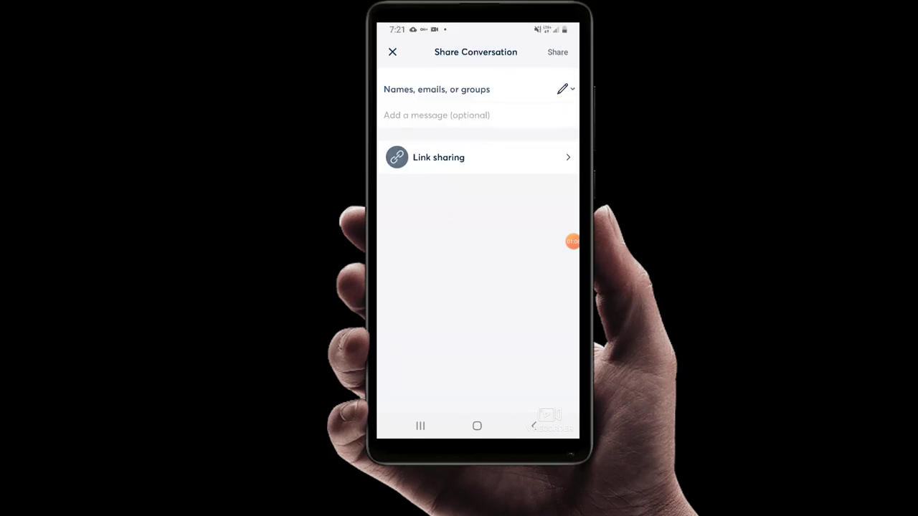
pyautogui.click(534, 426)
pyautogui.click(534, 426)
# Return to the phone's home screen and launch V Recorder
pyautogui.click(477, 426)
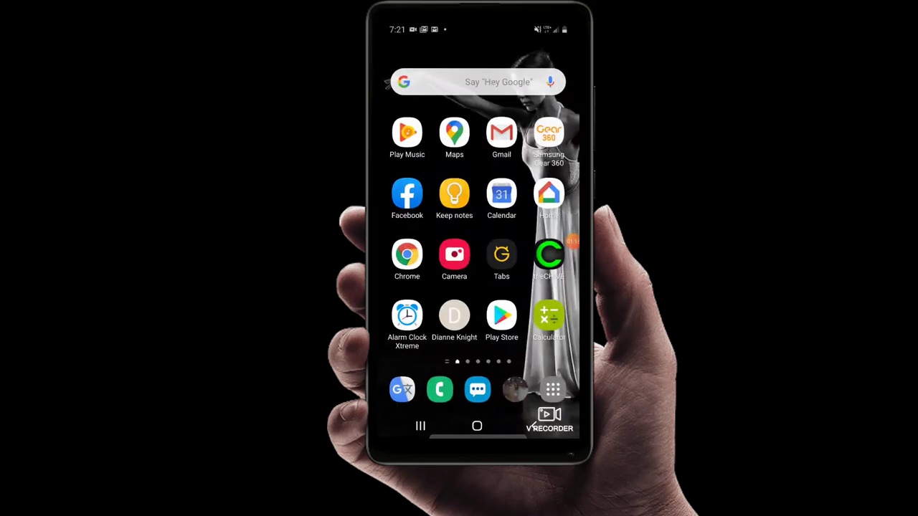
pyautogui.click(553, 390)
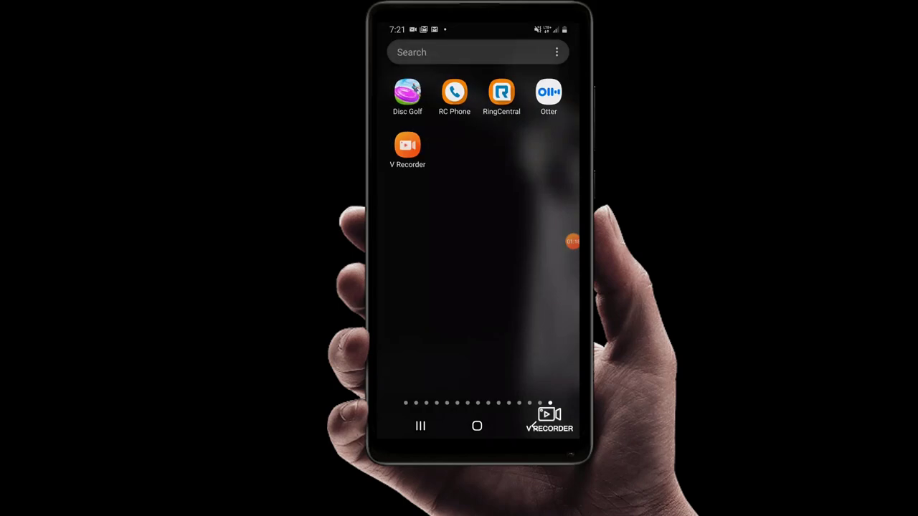
pyautogui.click(406, 144)
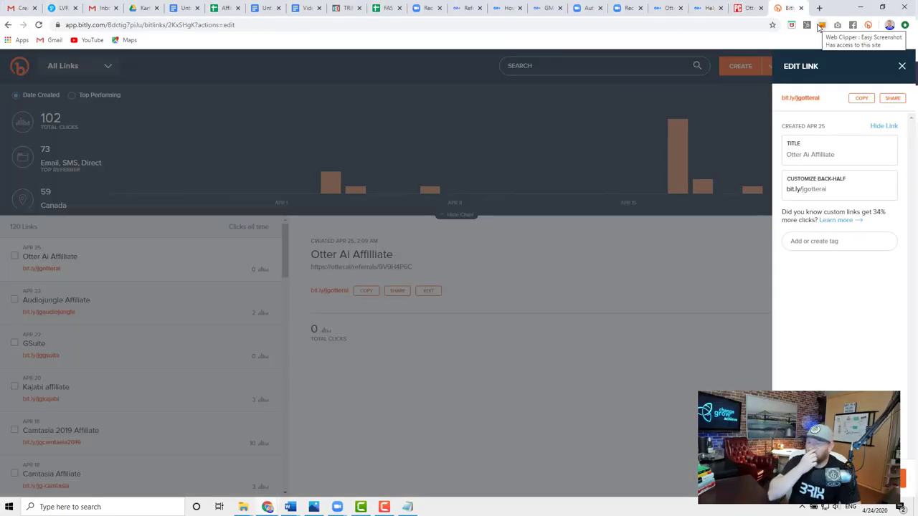
# Open the synced 44-second phone Note from My Conversations, postponing both tutorials
pyautogui.click(467, 8)
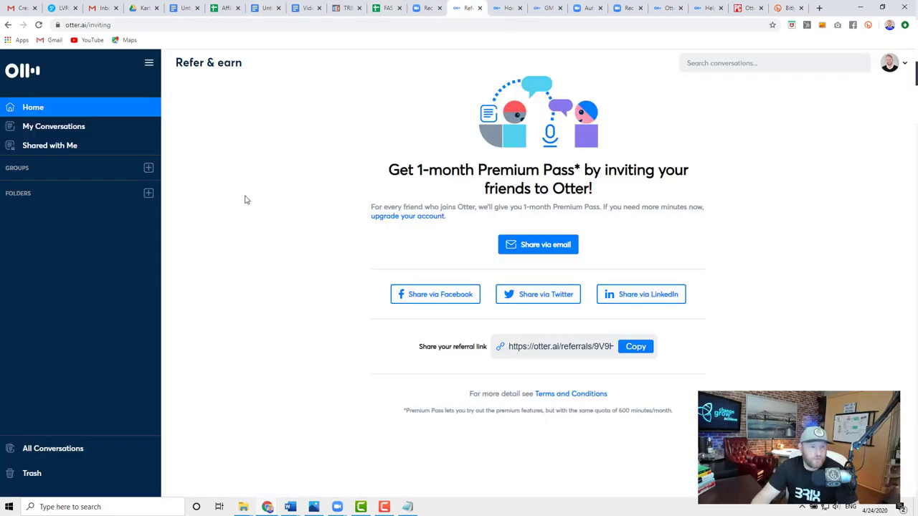
pyautogui.click(36, 125)
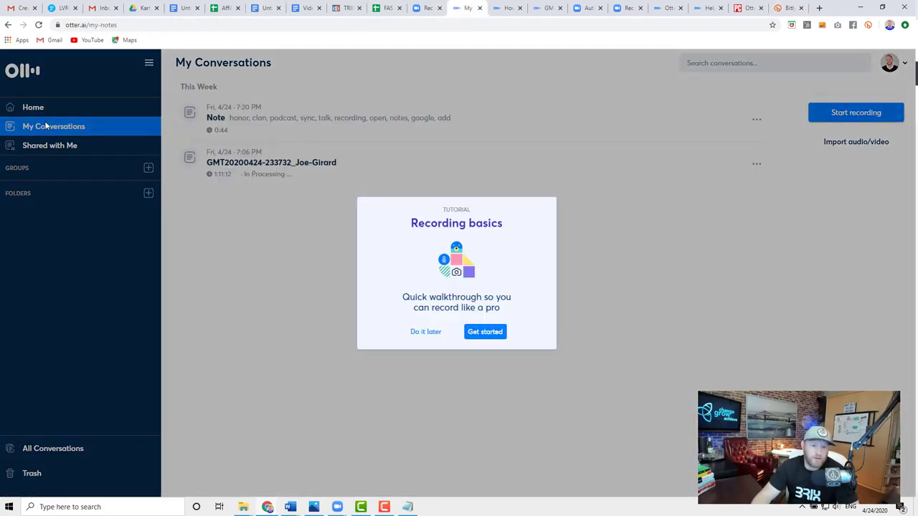
pyautogui.click(426, 332)
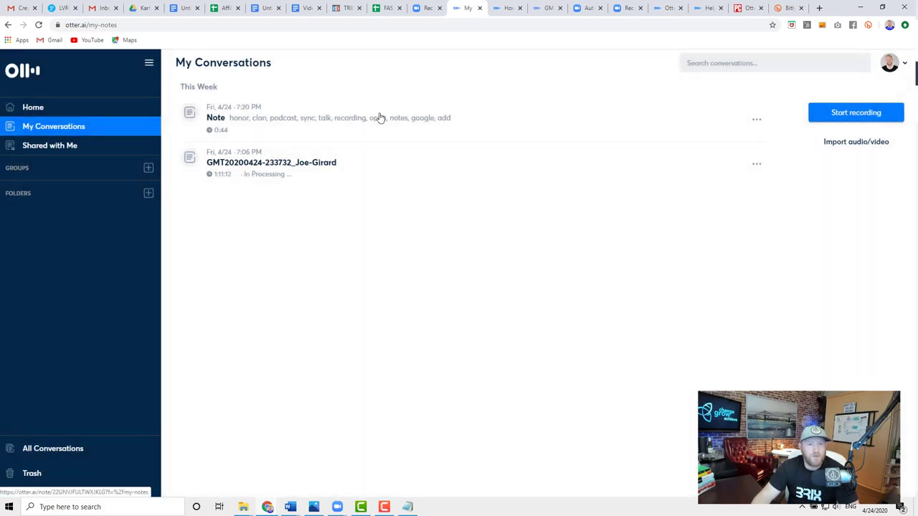
pyautogui.click(251, 124)
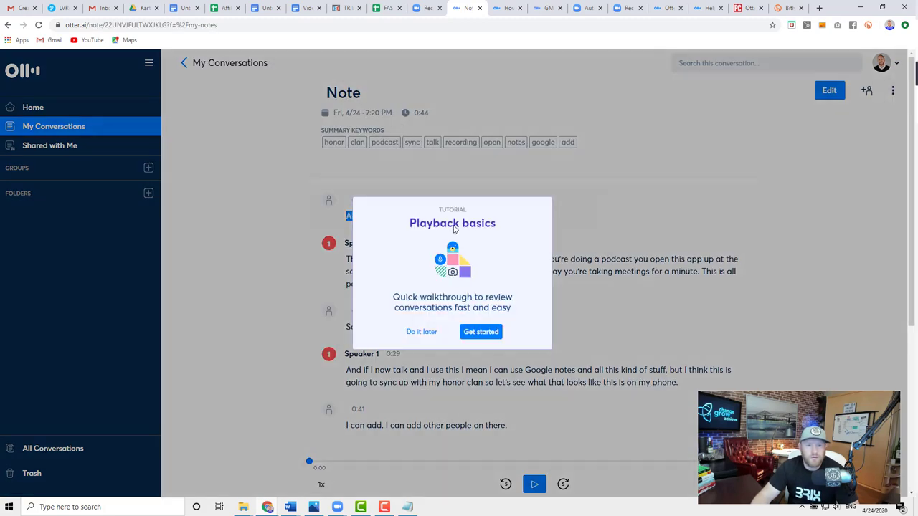
pyautogui.click(432, 334)
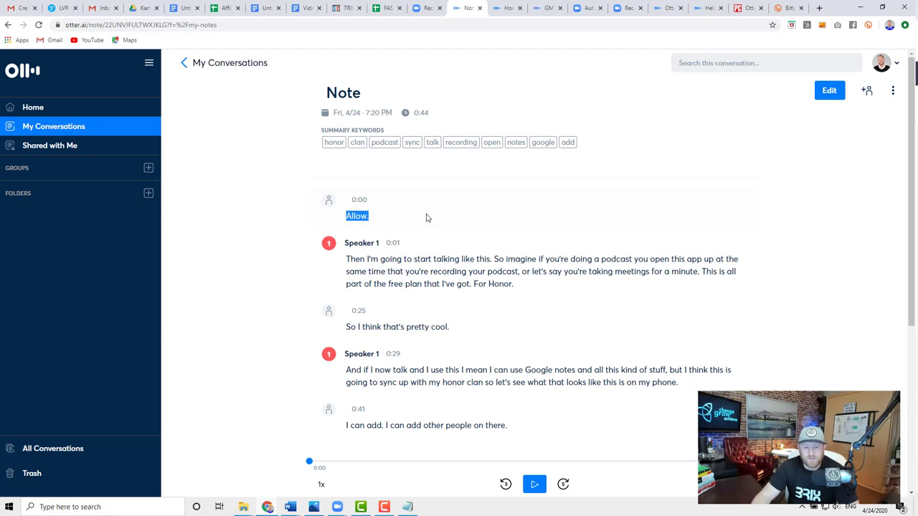
# Play the Note's audio for a few seconds, then pause it
pyautogui.scroll(-4, 533, 375)
pyautogui.scroll(5, 529, 373)
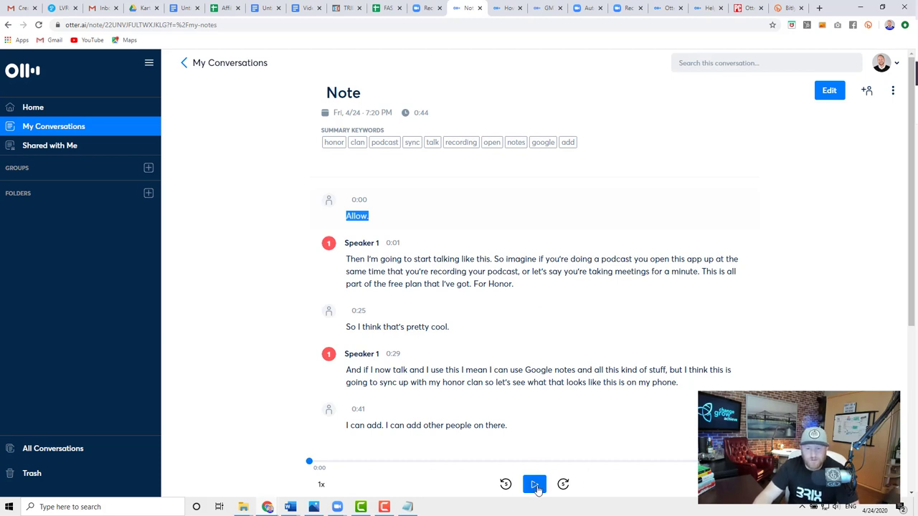
pyautogui.click(535, 487)
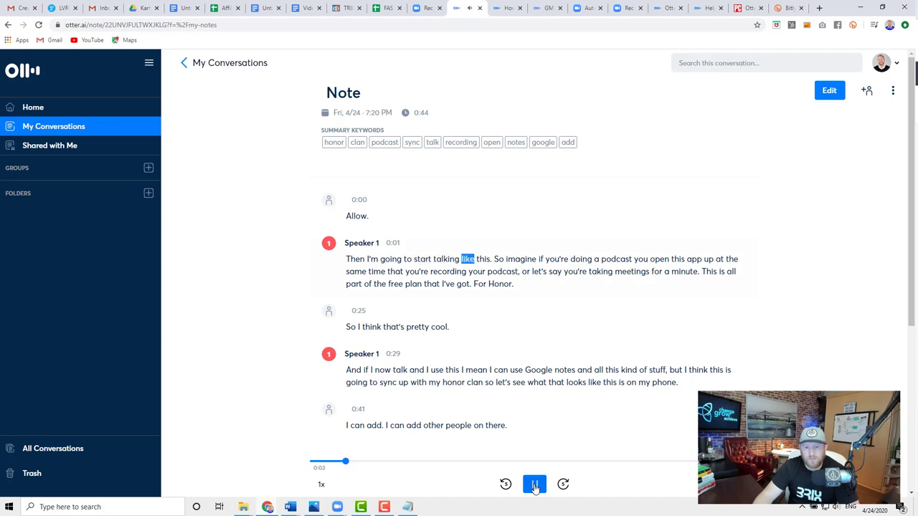
pyautogui.click(533, 486)
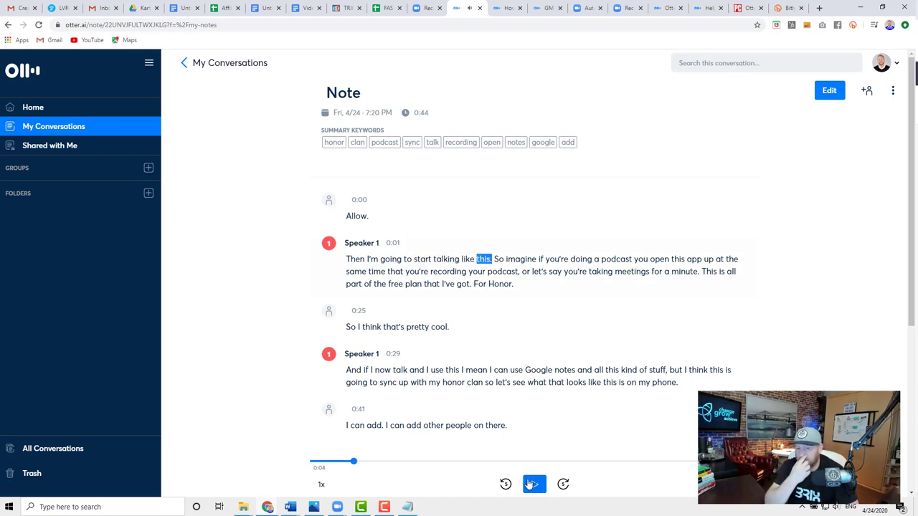